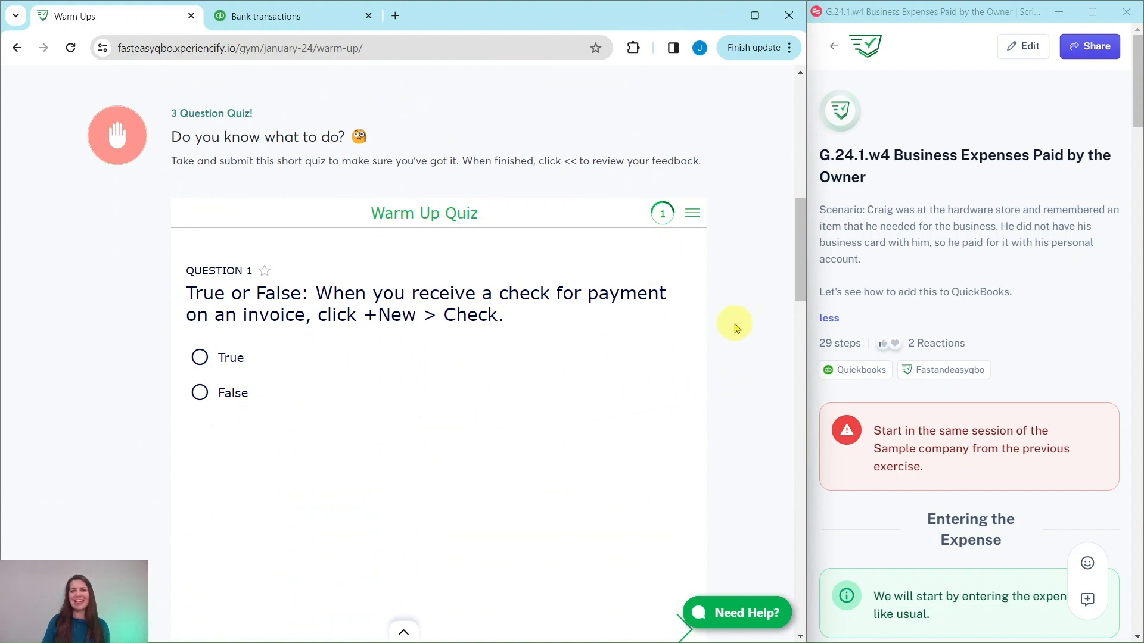
Review the warm-up lesson's hands-on practices and the introduction of the G.24.1.w4 guide on business expenses paid by the owner.
scroll(737, 329, "down", 10)
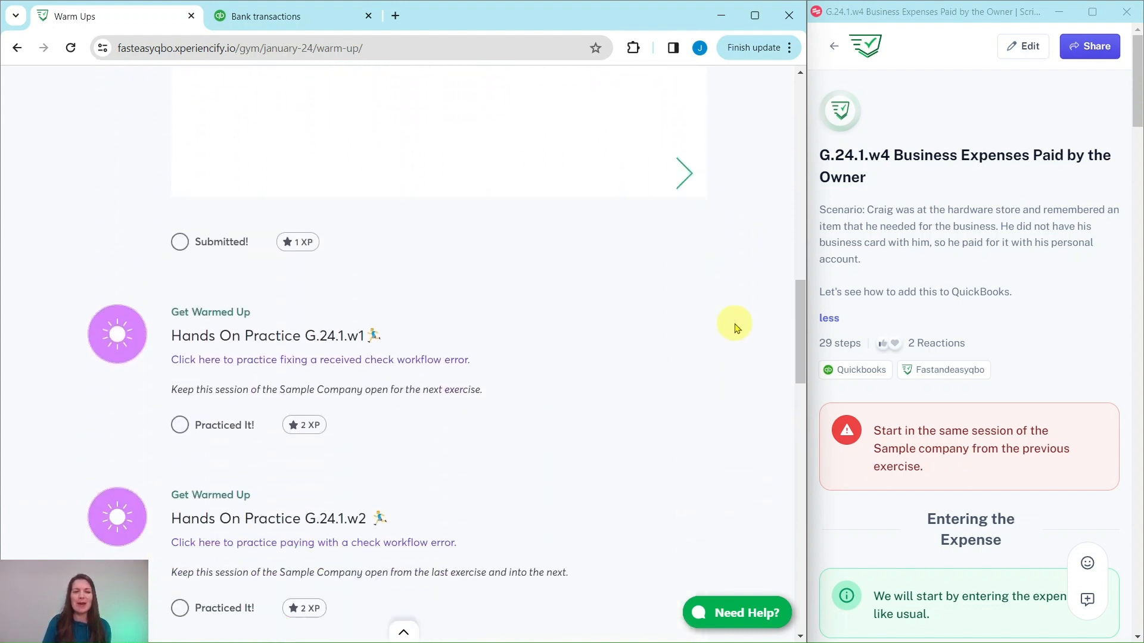
scroll(737, 329, "down", 7)
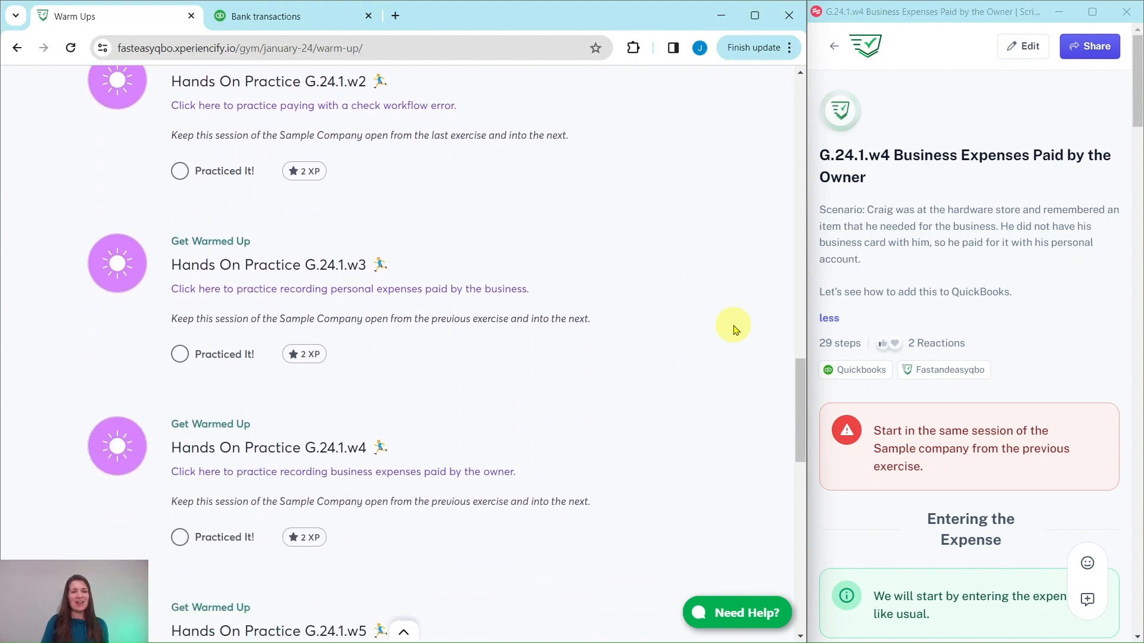
scroll(476, 253, "down", 5)
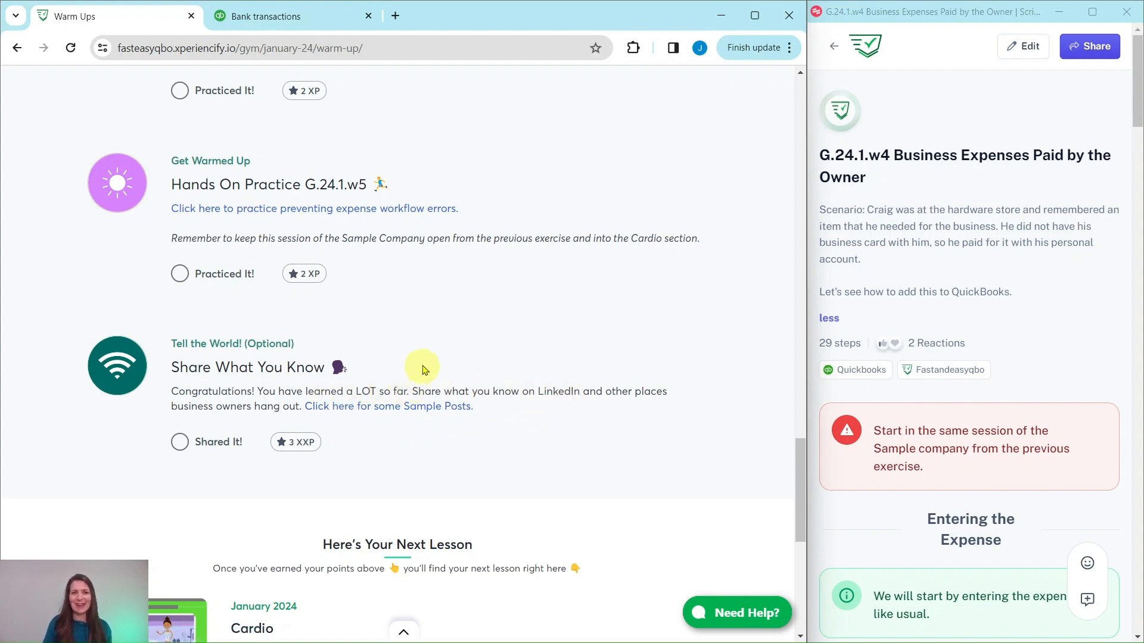
scroll(467, 345, "up", 2)
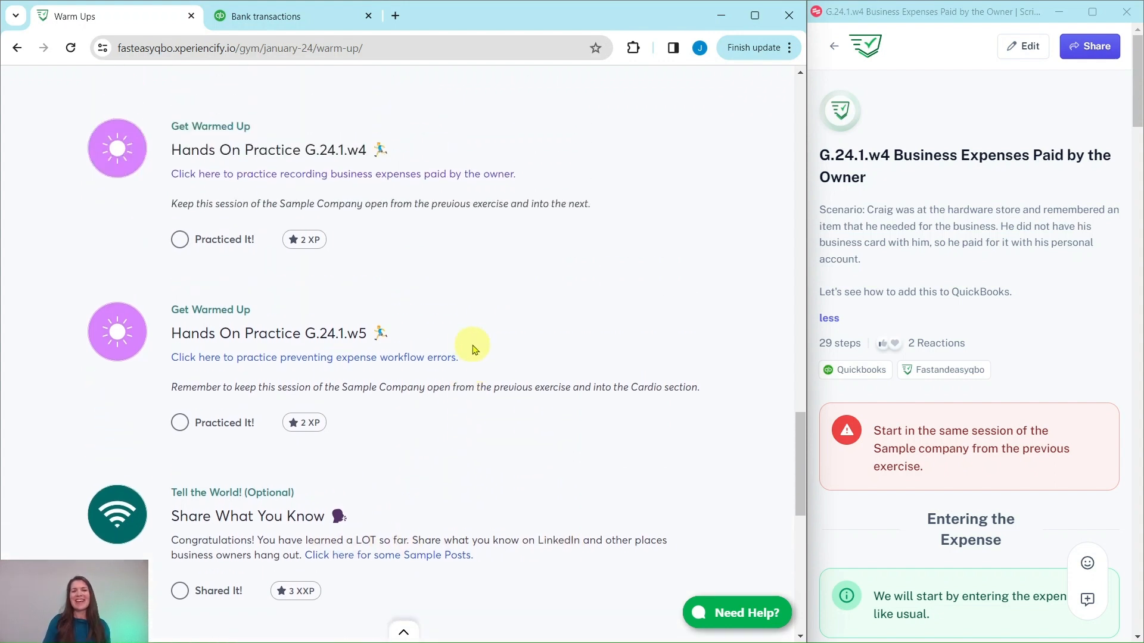
scroll(472, 350, "up", 1)
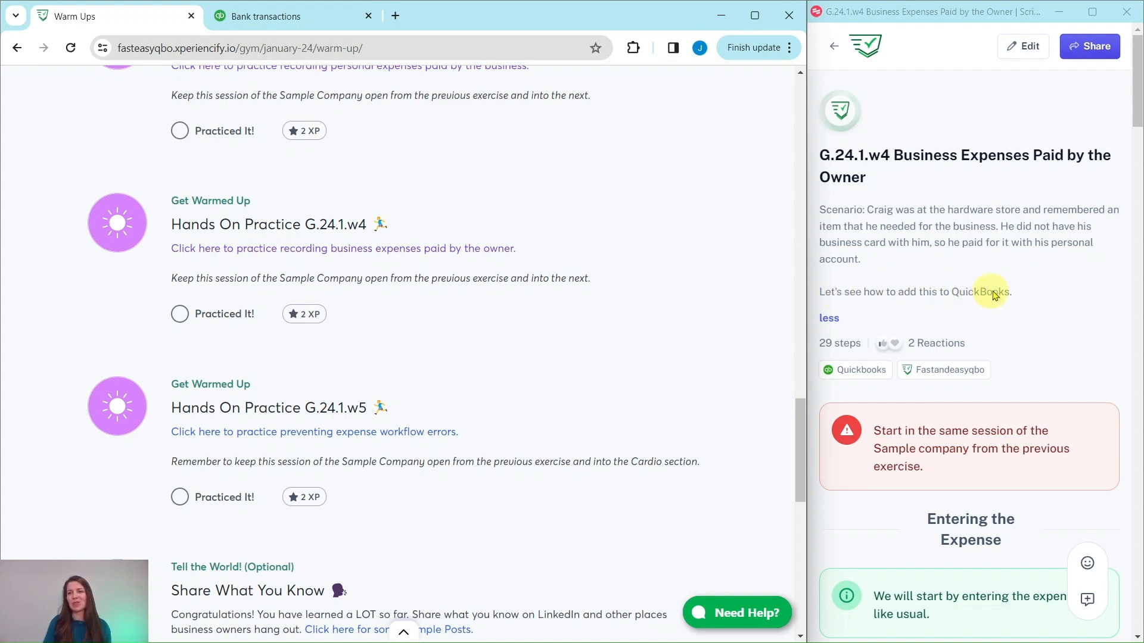
scroll(1001, 287, "down", 5)
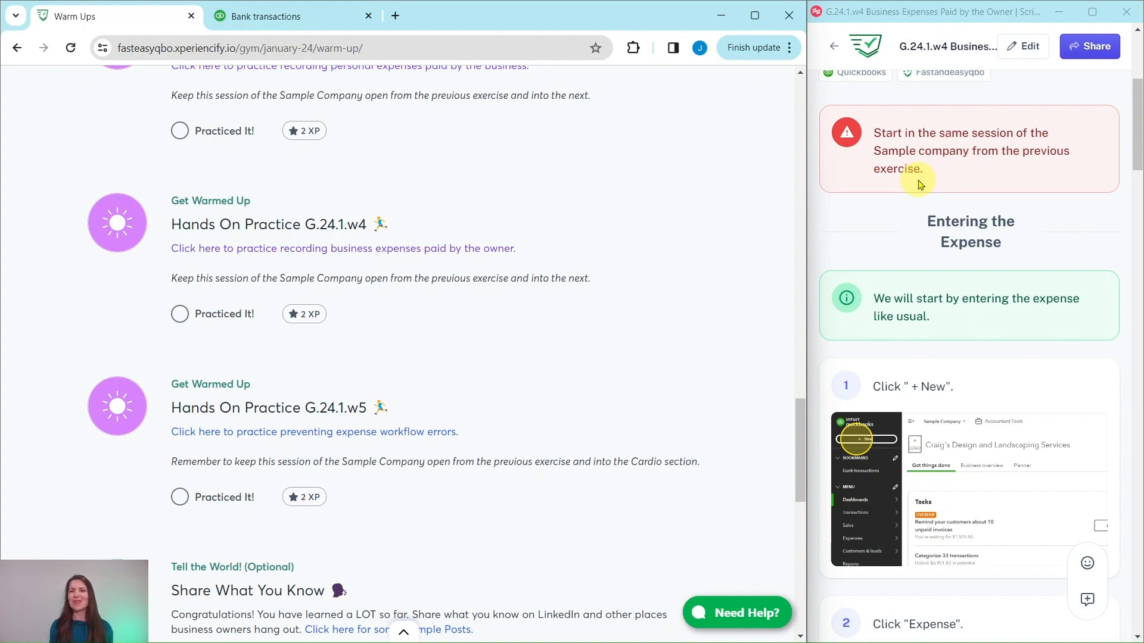
scroll(918, 184, "down", 2)
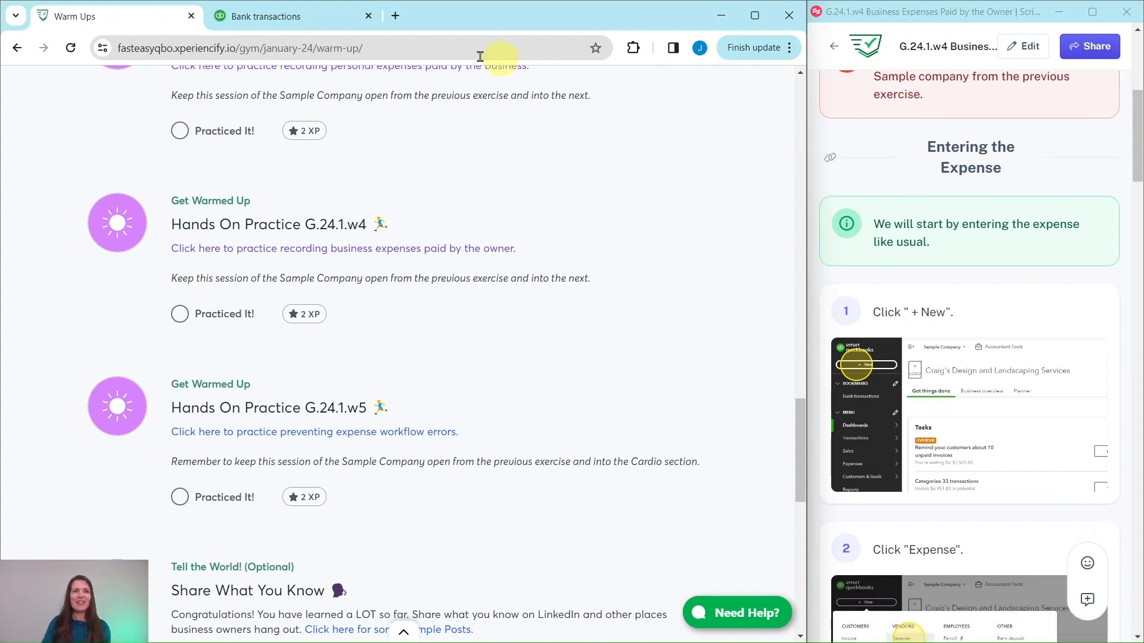
Switch to the QuickBooks sample company and start a new expense transaction.
left_click(277, 16)
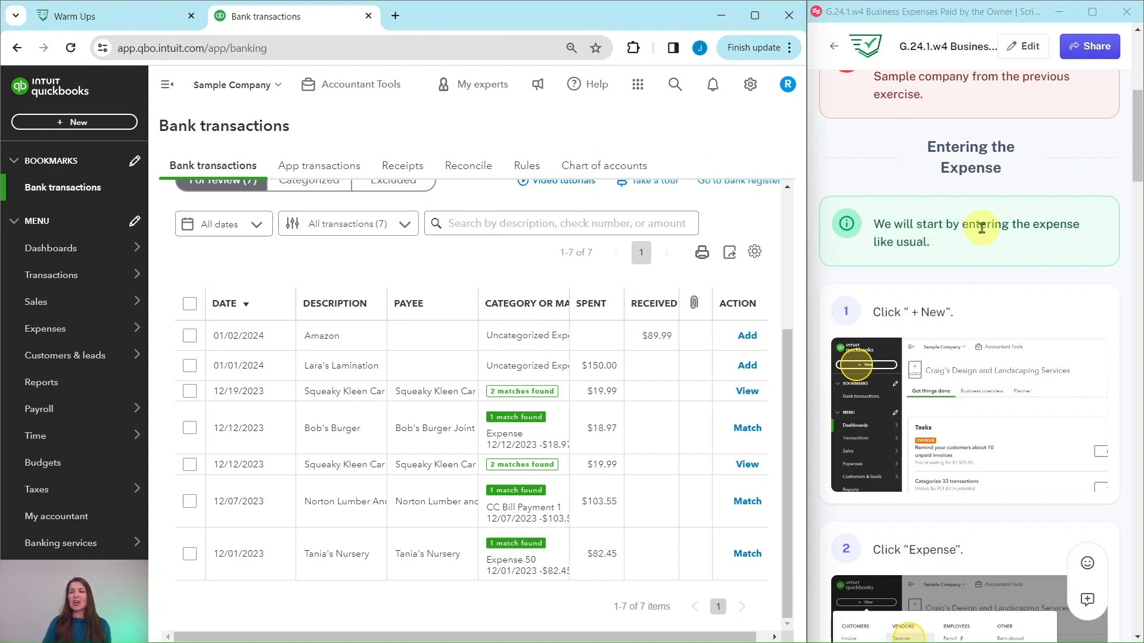
scroll(1033, 225, "down", 1)
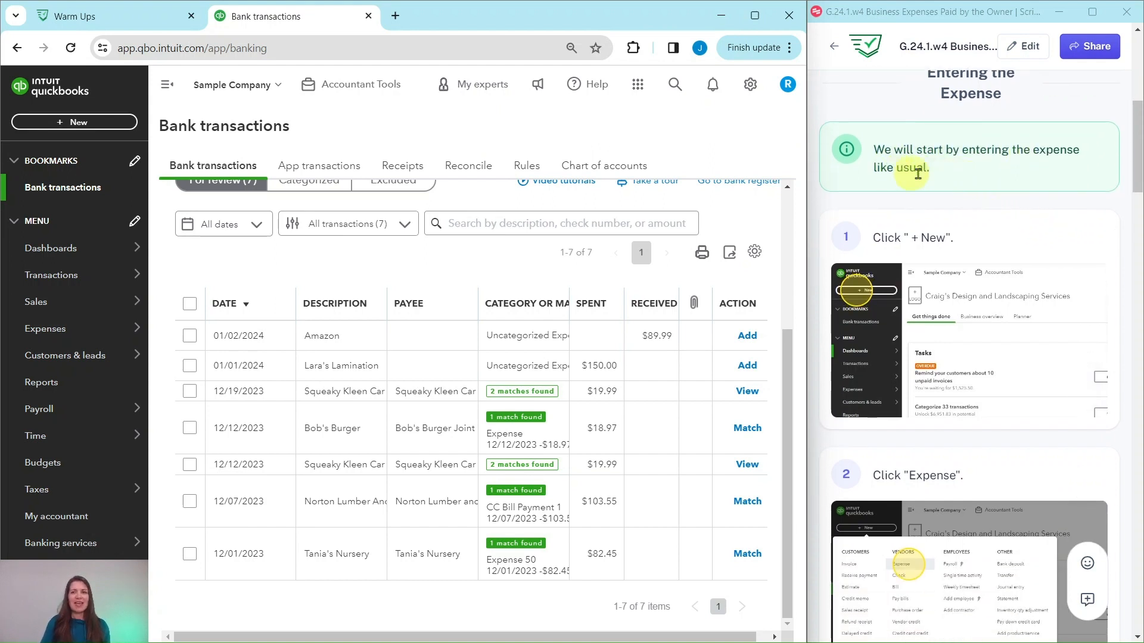
scroll(921, 172, "down", 2)
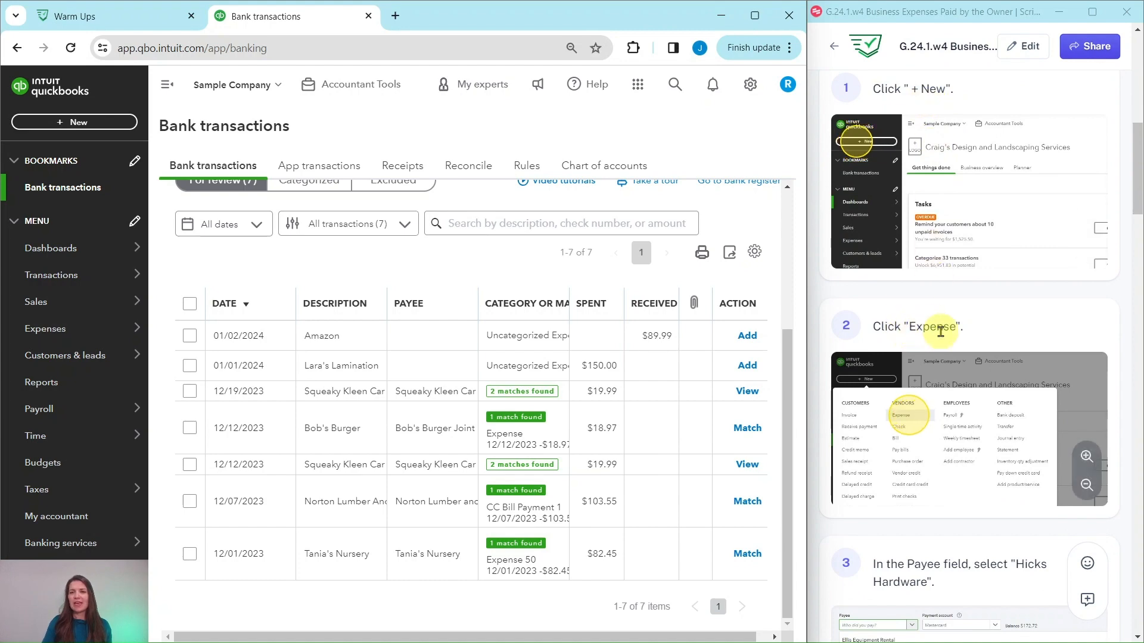
left_click(74, 122)
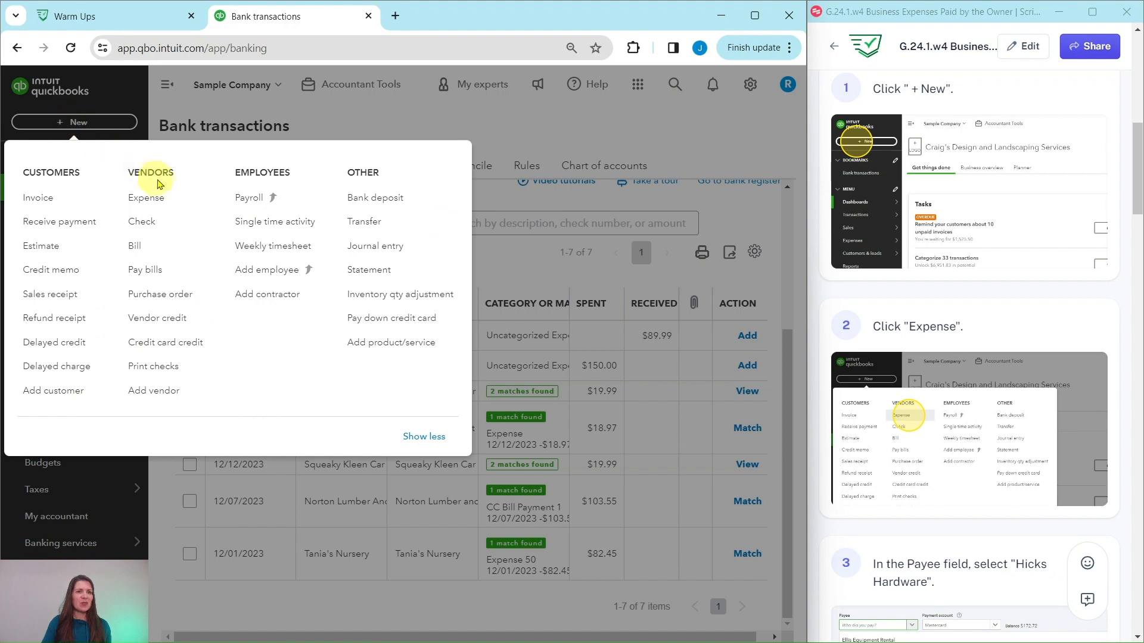
left_click(145, 199)
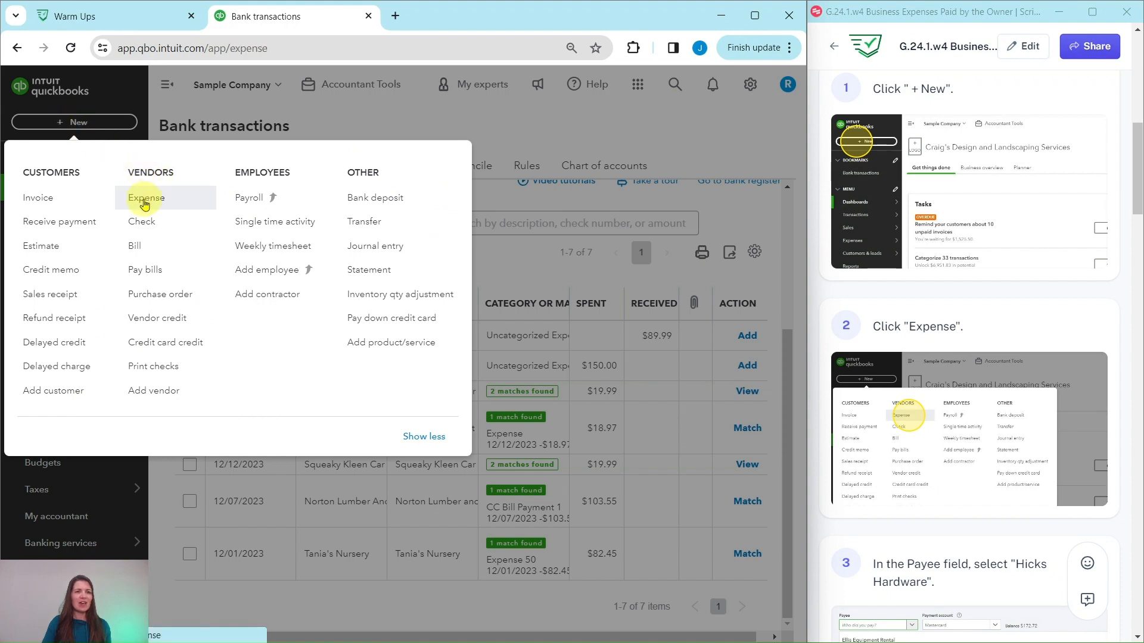
Choose the vendor Hicks Hardware as the payee of the expense.
scroll(1017, 301, "down", 7)
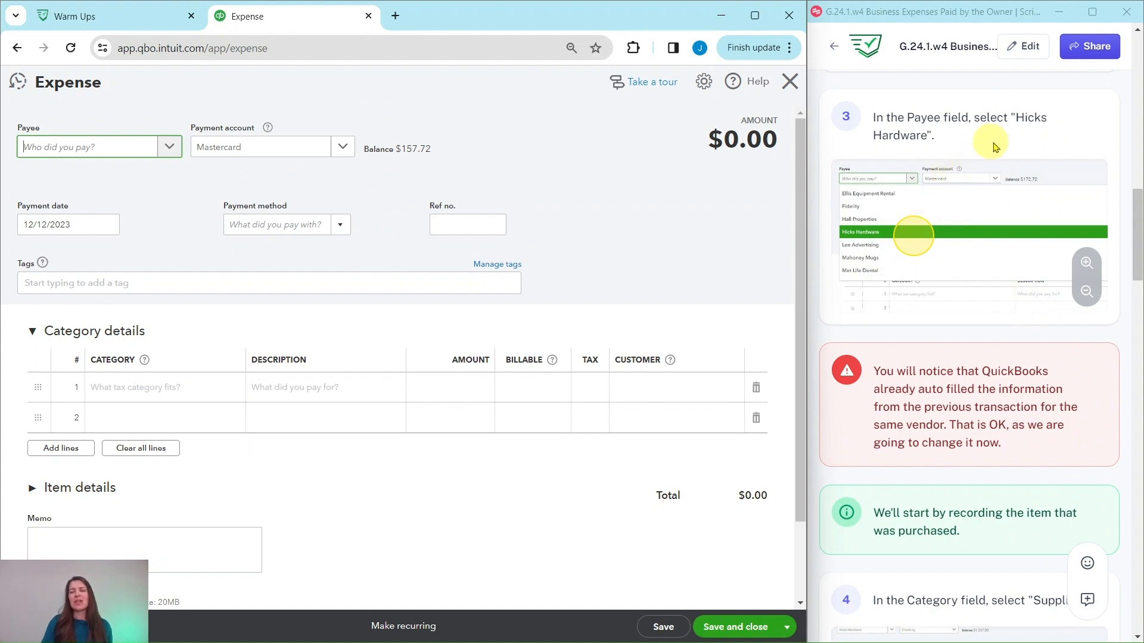
scroll(999, 143, "down", 1)
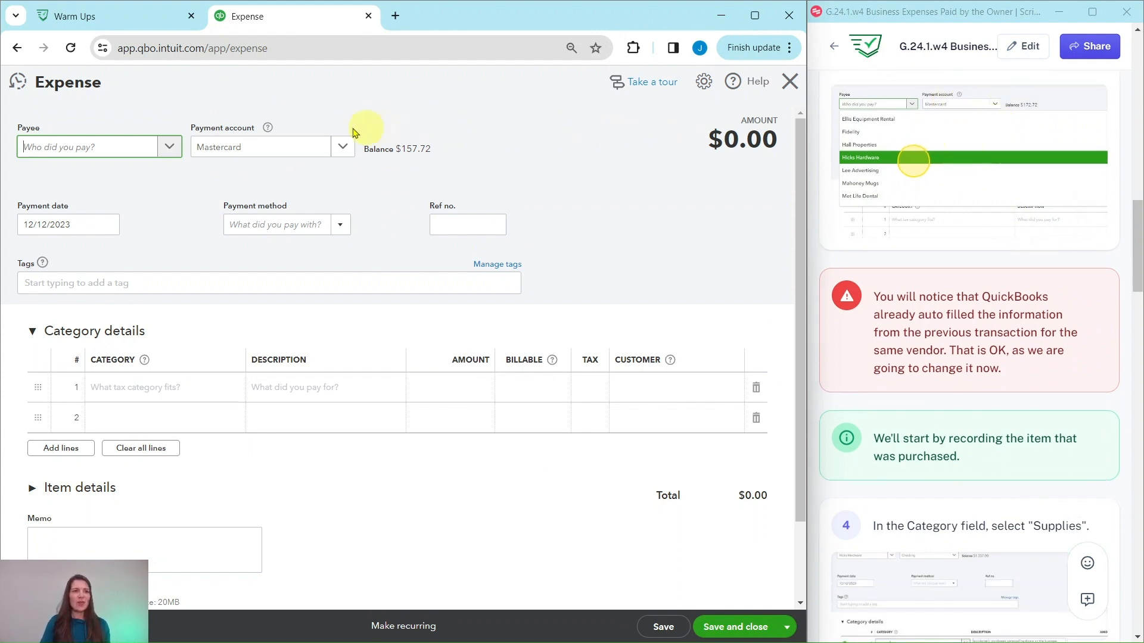
left_click(169, 153)
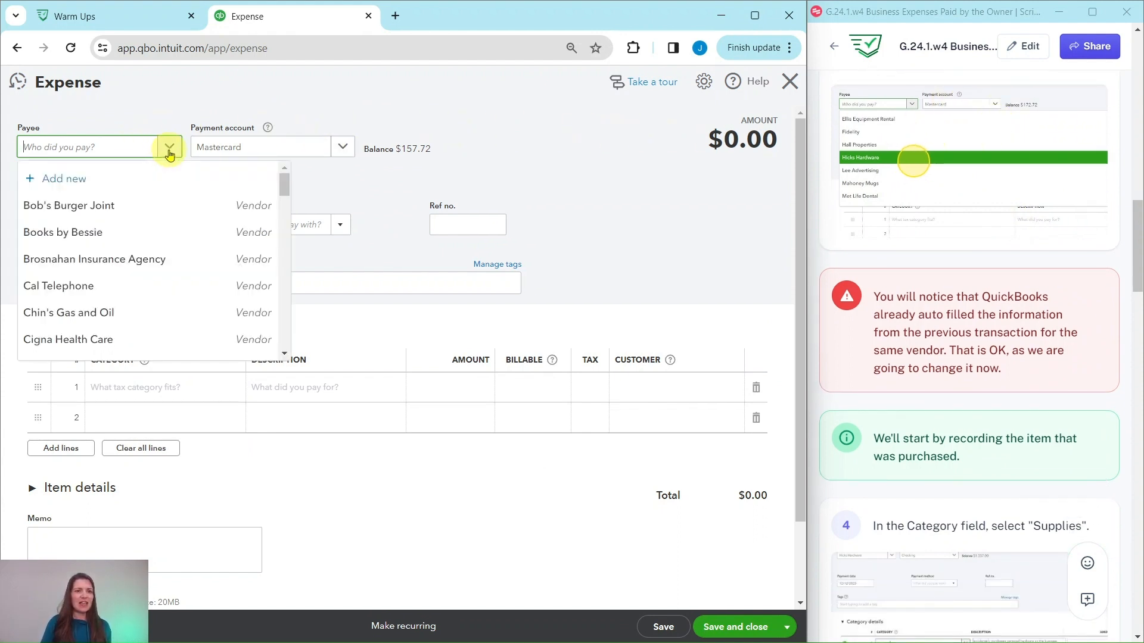
scroll(66, 217, "down", 5)
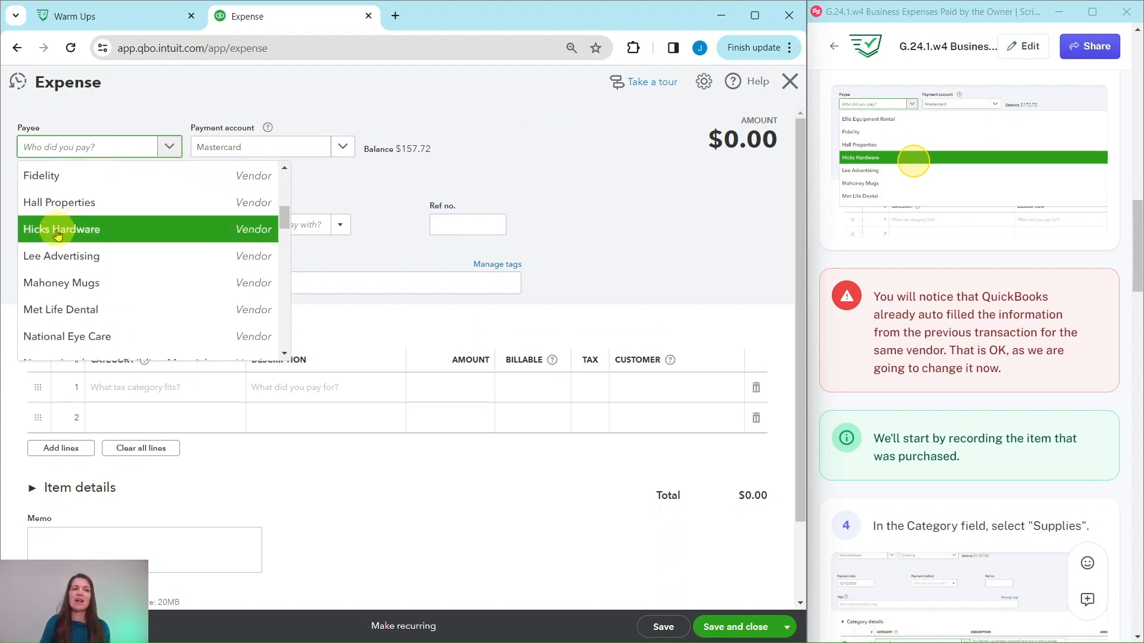
left_click(57, 232)
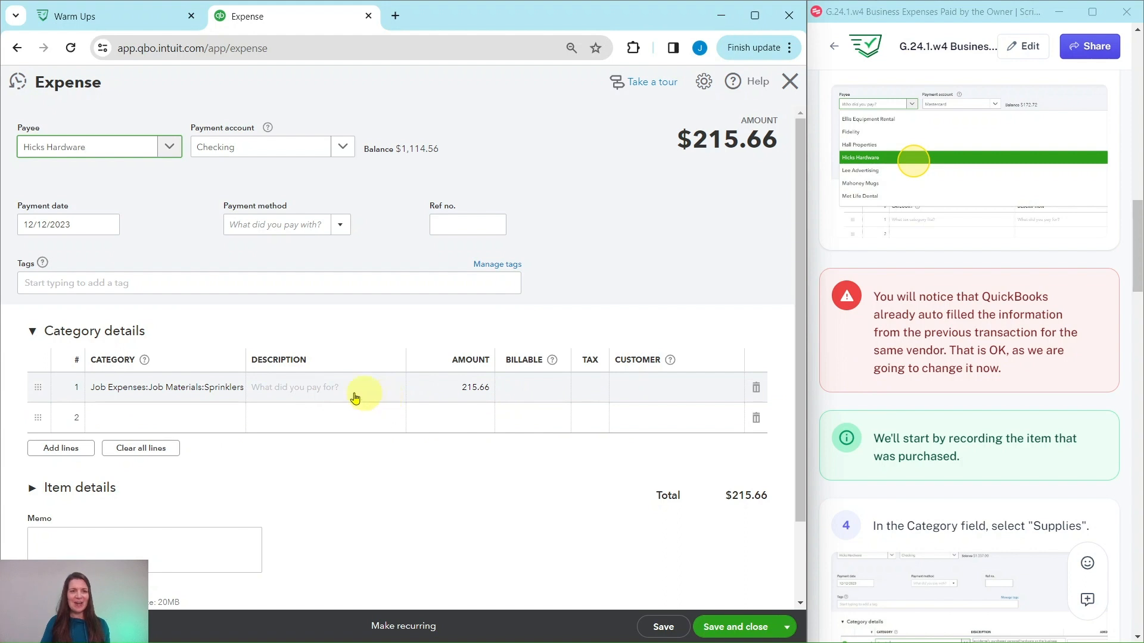
Change the category on line 1 of the expense to Supplies.
scroll(965, 358, "down", 4)
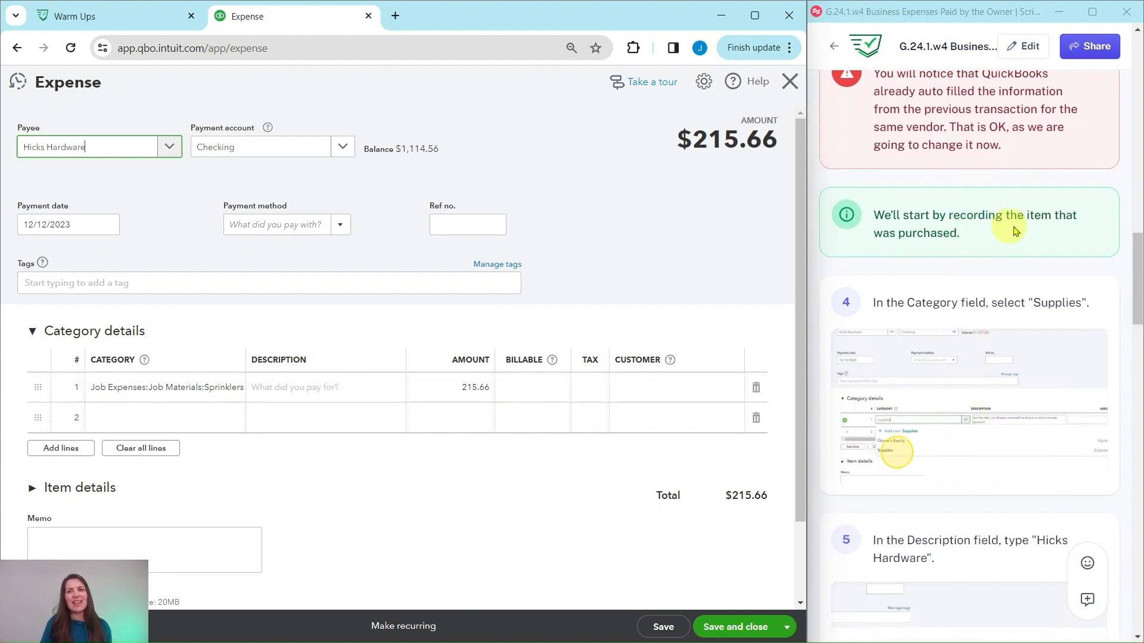
scroll(896, 251, "down", 1)
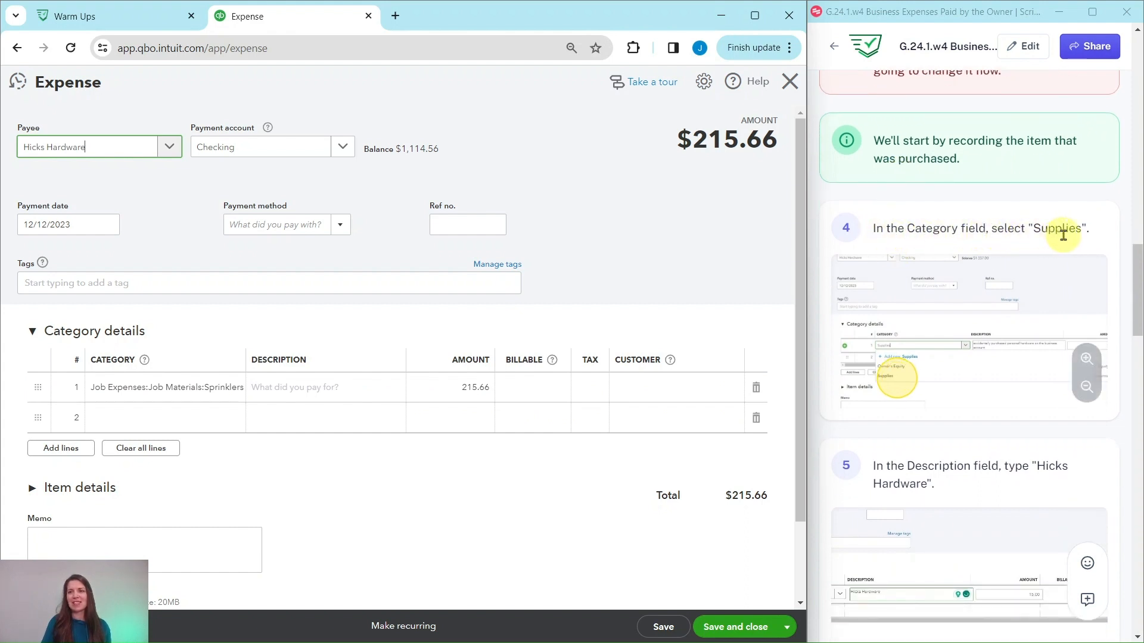
left_click(193, 387)
left_click(209, 387)
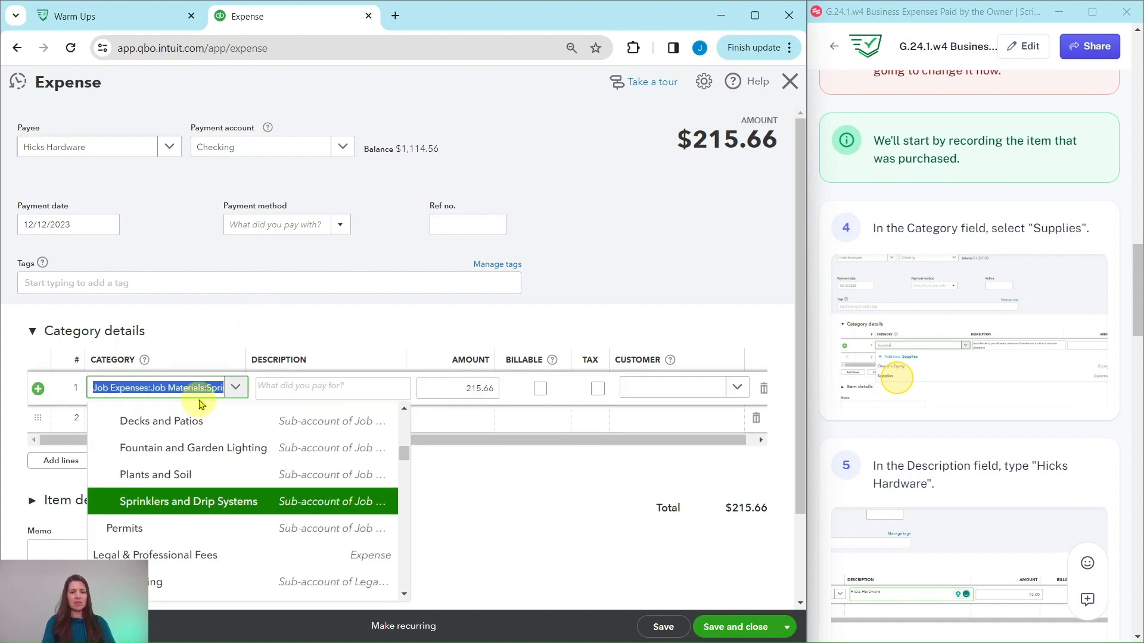
type("supp")
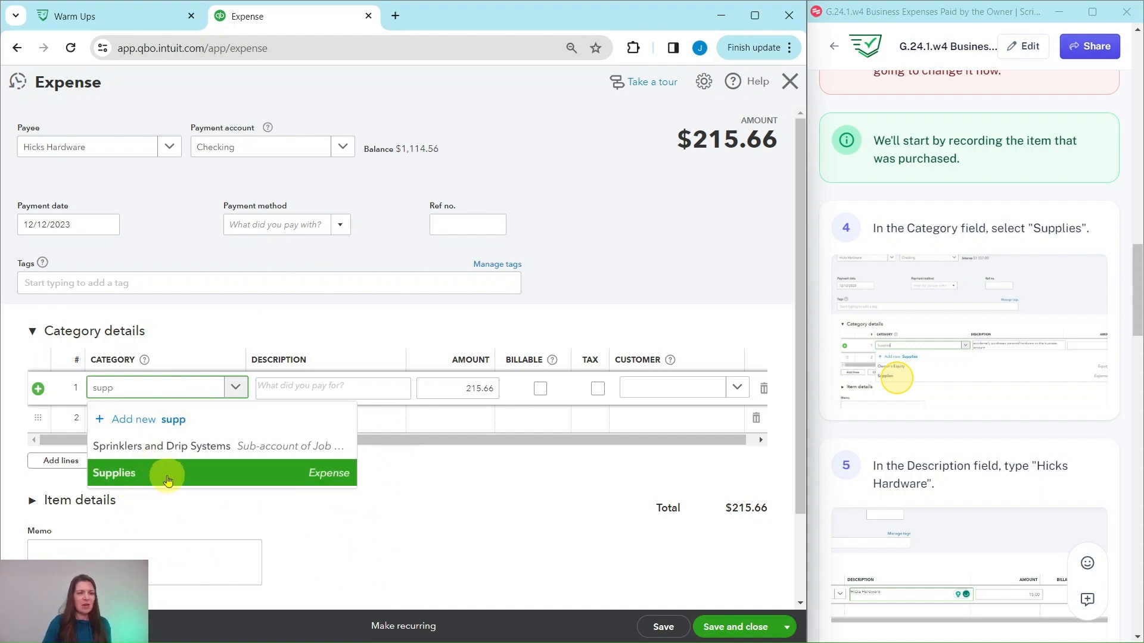
left_click(258, 476)
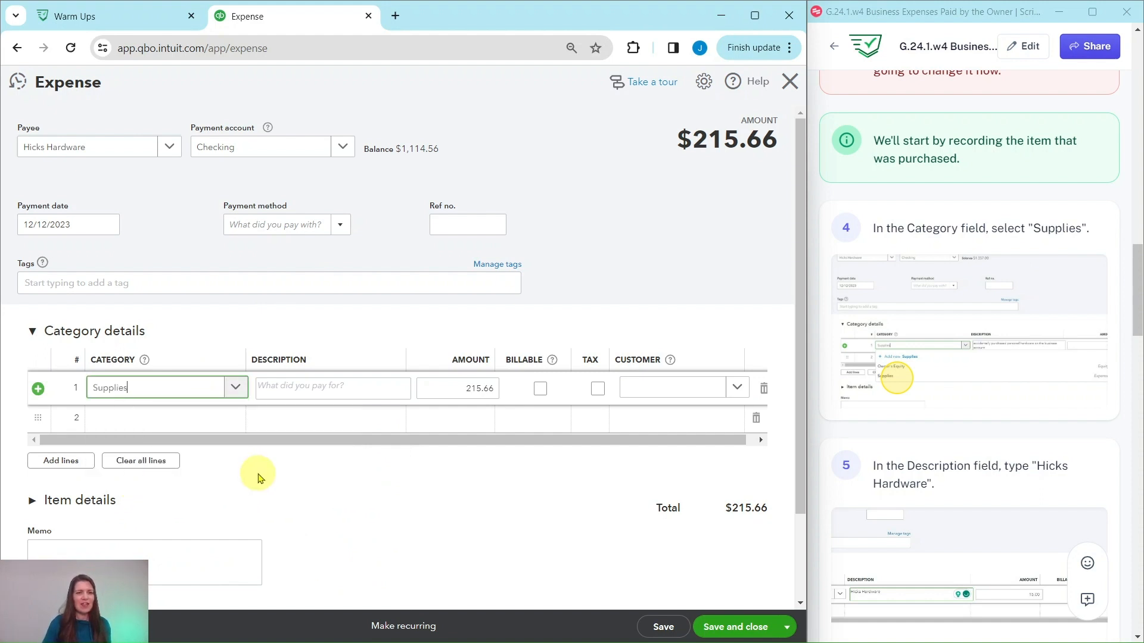
Enter "Hicks Hardware" as the description of the Supplies line.
scroll(887, 419, "down", 4)
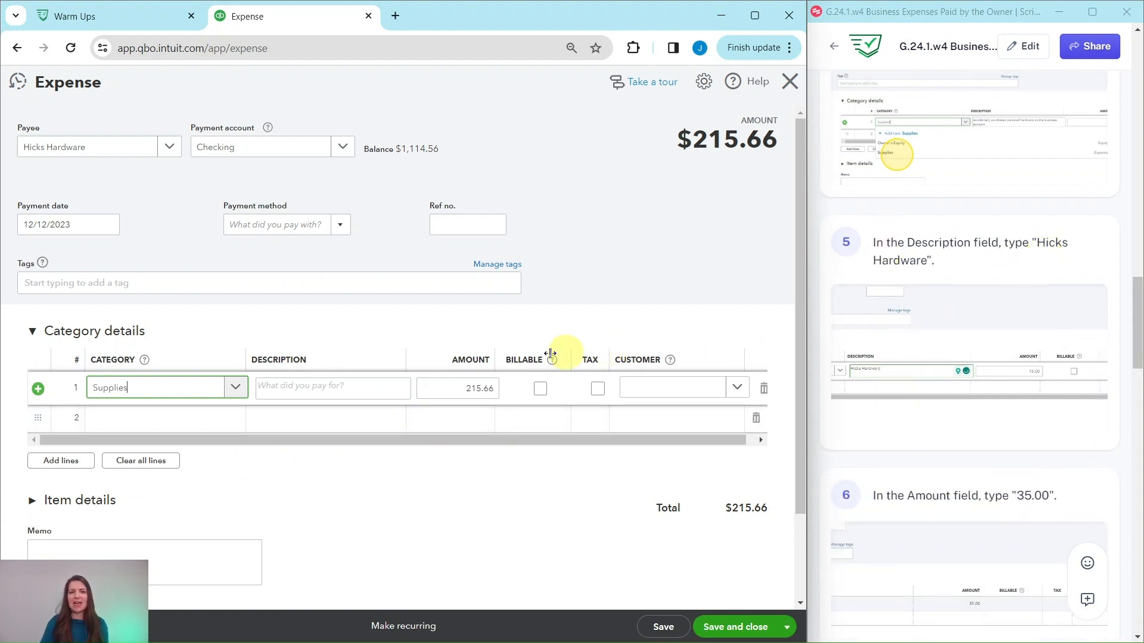
left_click(315, 388)
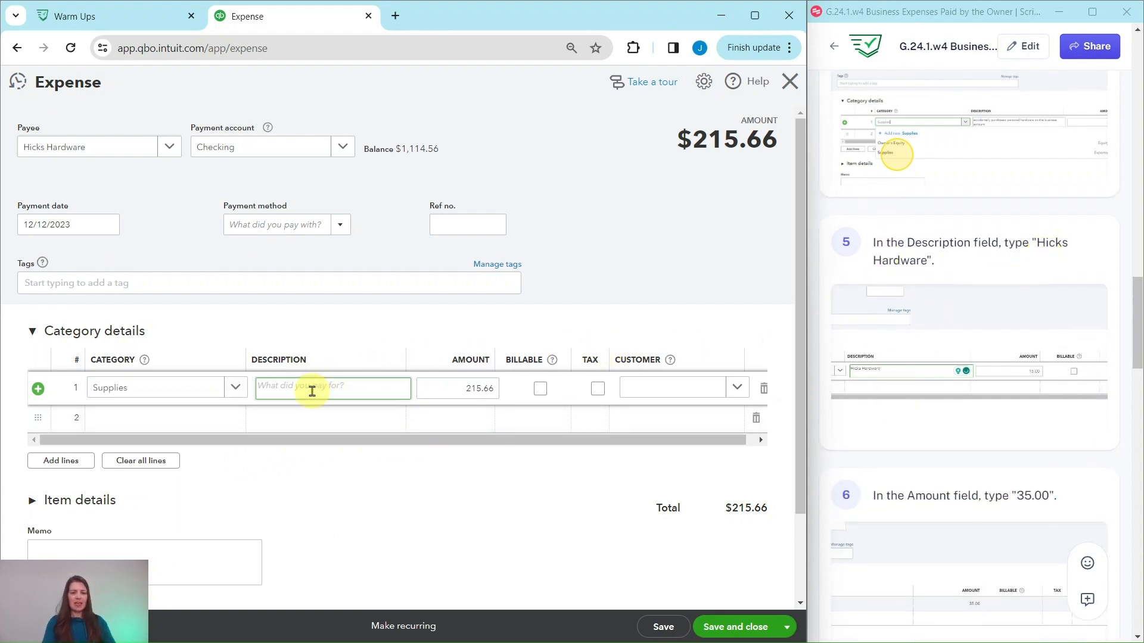
type("Hicks Ha")
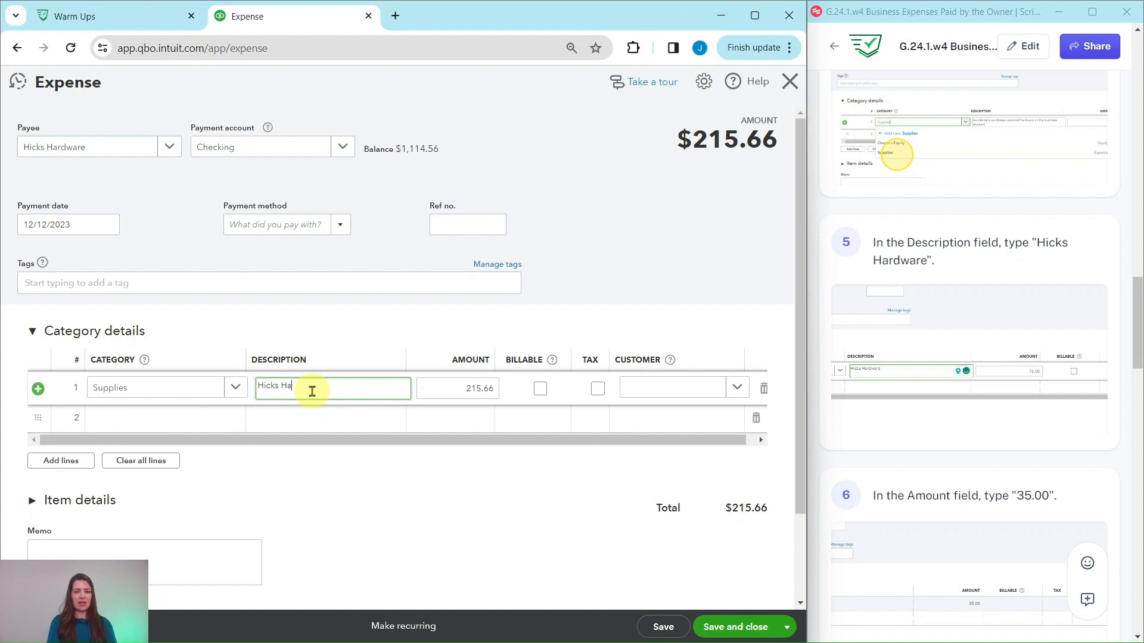
type("rdware")
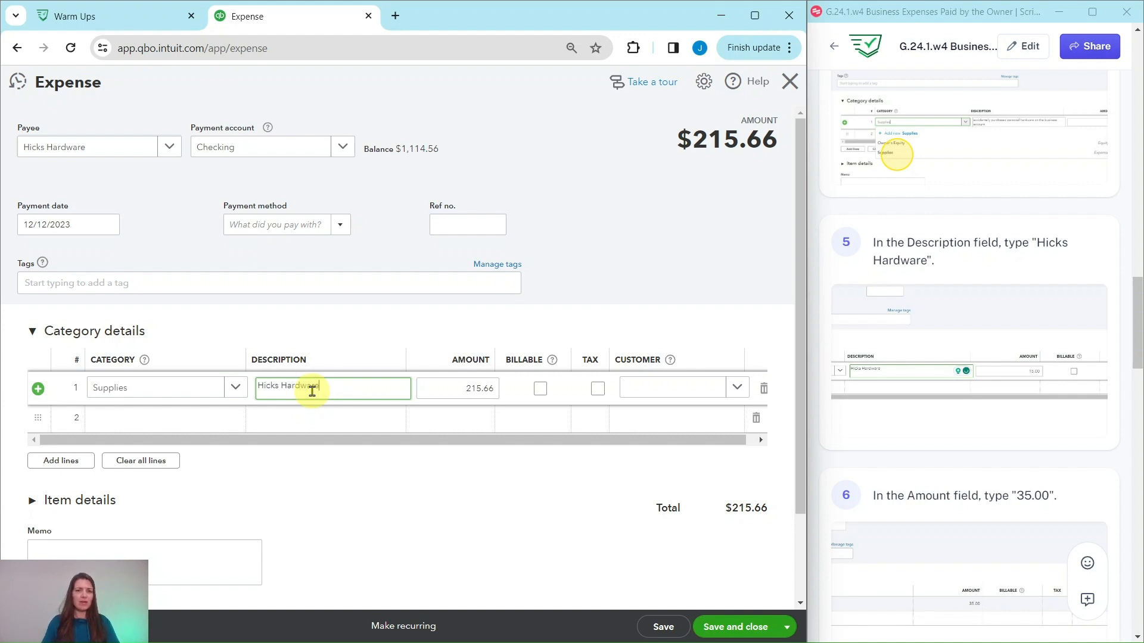
Set the amount of the Supplies line to 35.00.
scroll(1076, 402, "down", 1)
scroll(1028, 393, "down", 1)
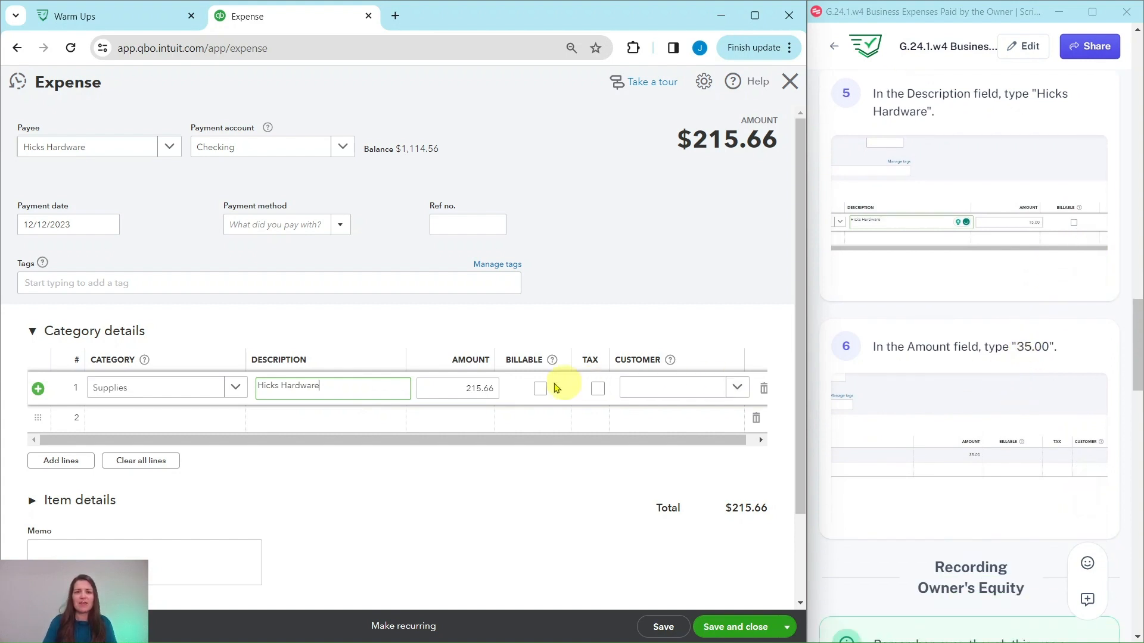
left_click_drag(462, 387, 500, 388)
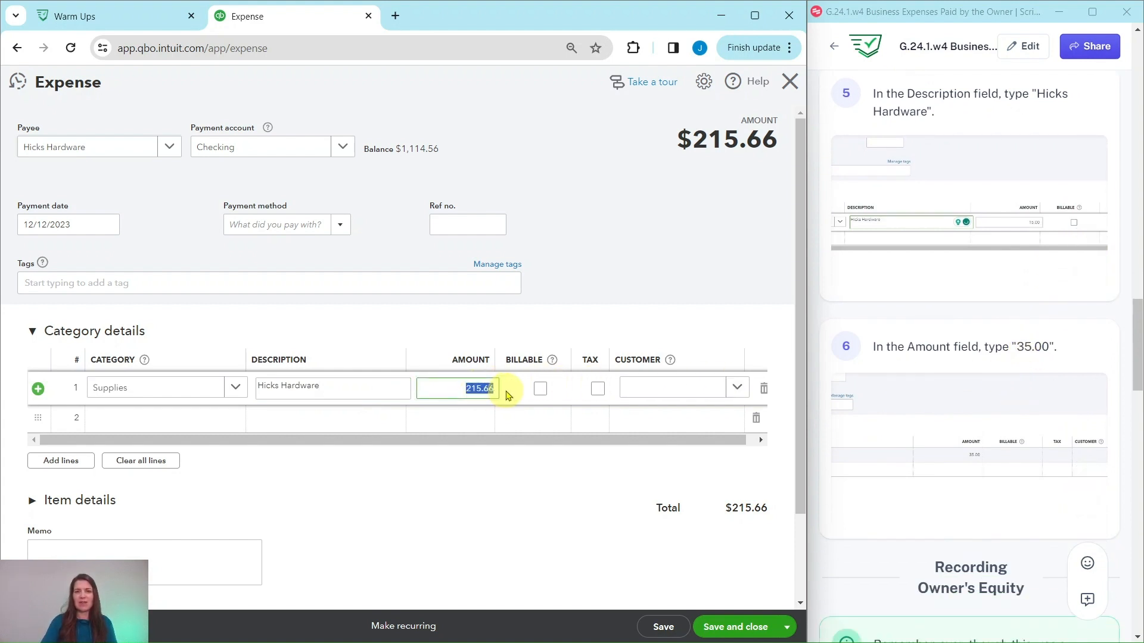
key("BackSpace")
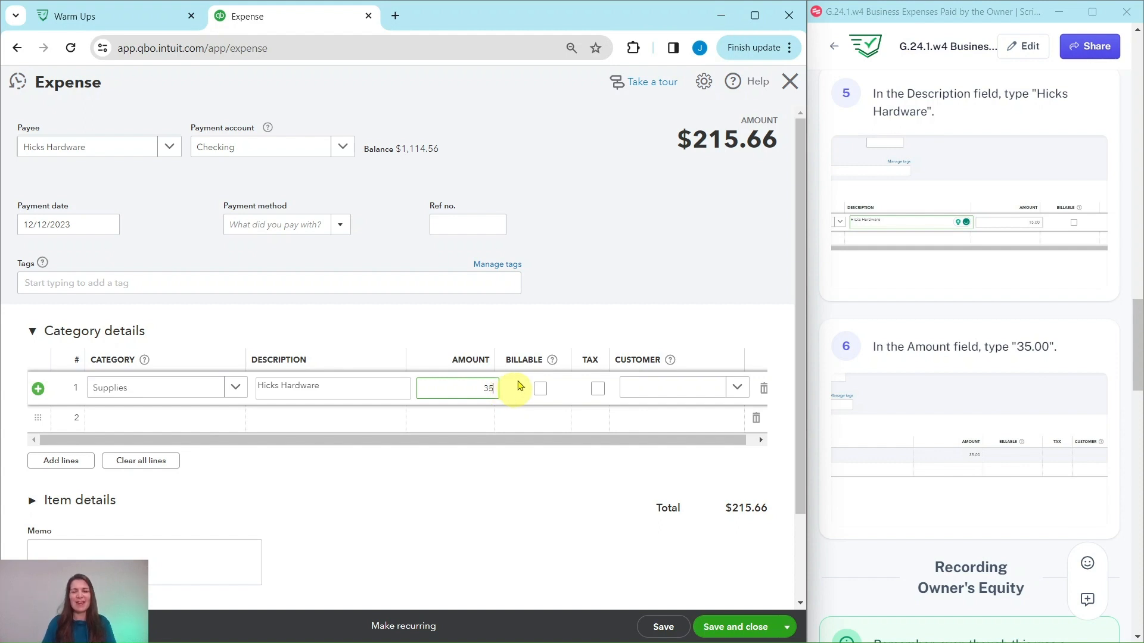
left_click(602, 313)
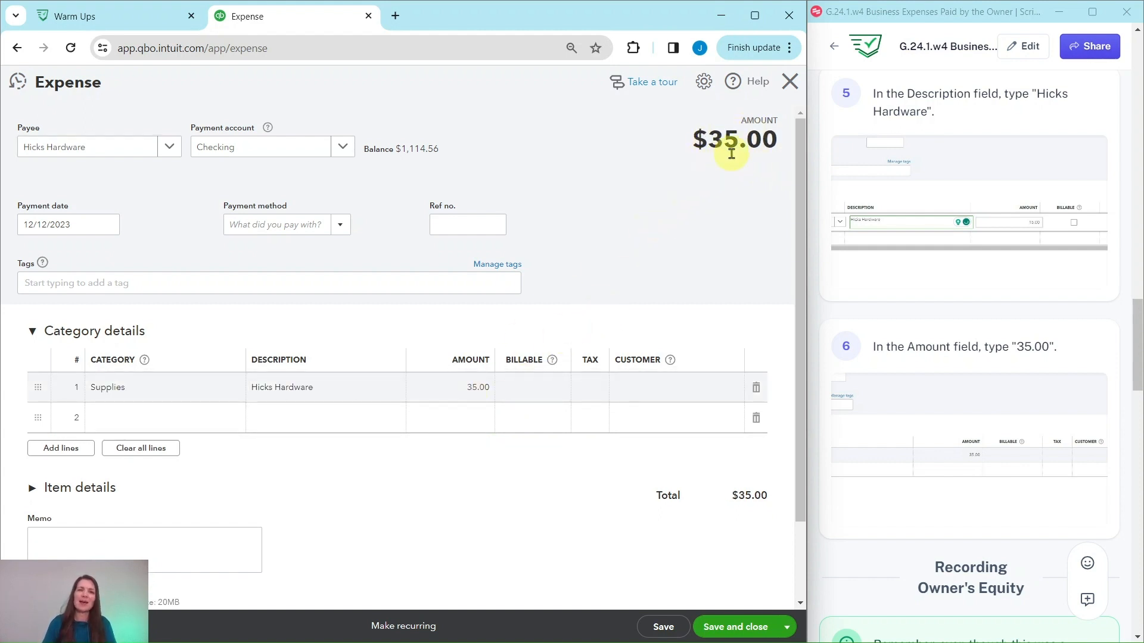
Assign the Owner's Equity category to line 2 of the expense.
scroll(919, 306, "down", 5)
scroll(927, 314, "down", 2)
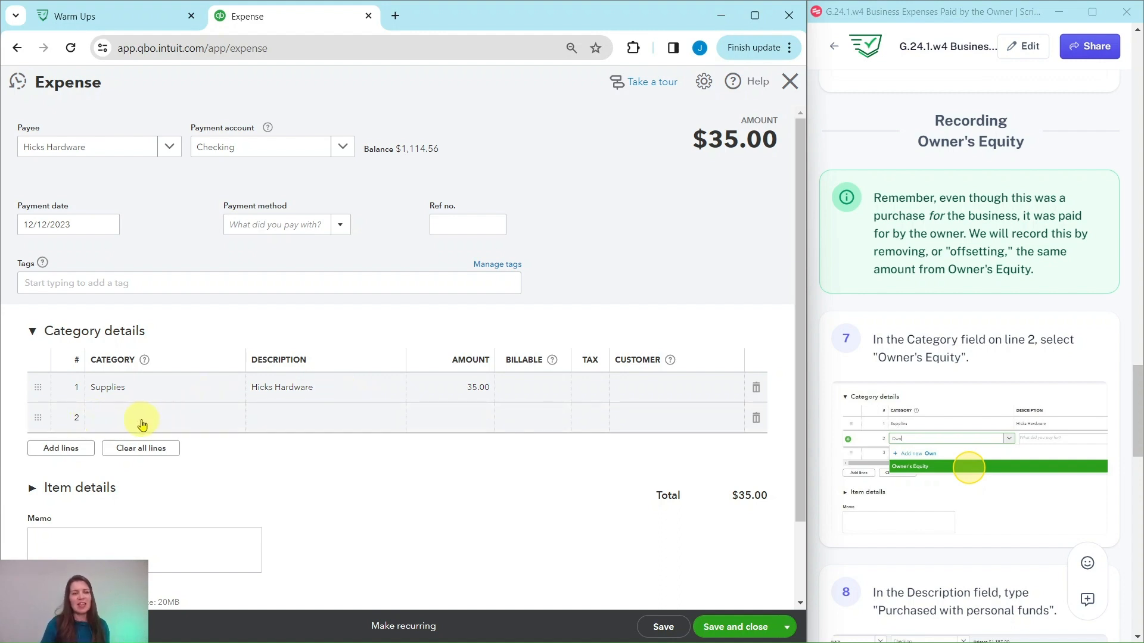
left_click(217, 419)
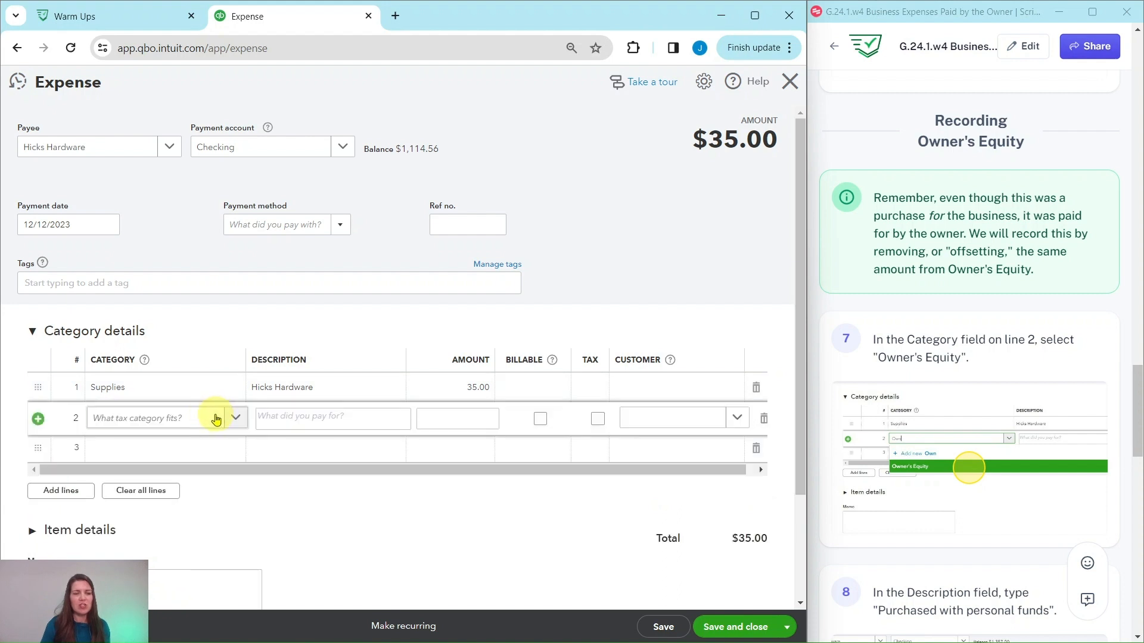
left_click(216, 419)
type("ower")
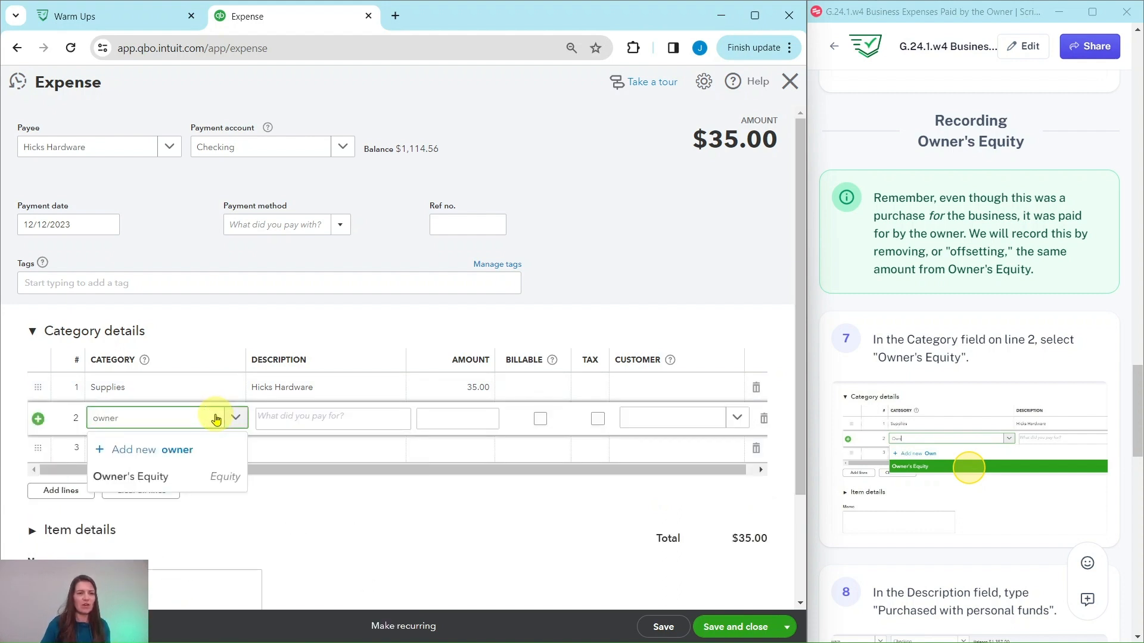
left_click(159, 482)
scroll(984, 462, "down", 5)
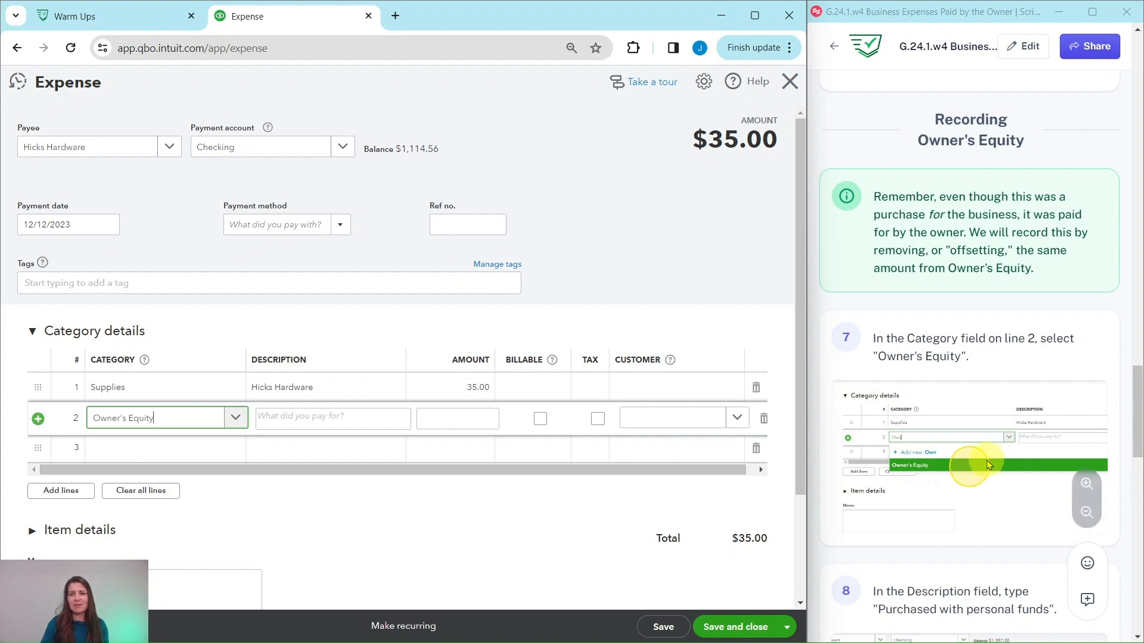
scroll(984, 461, "down", 1)
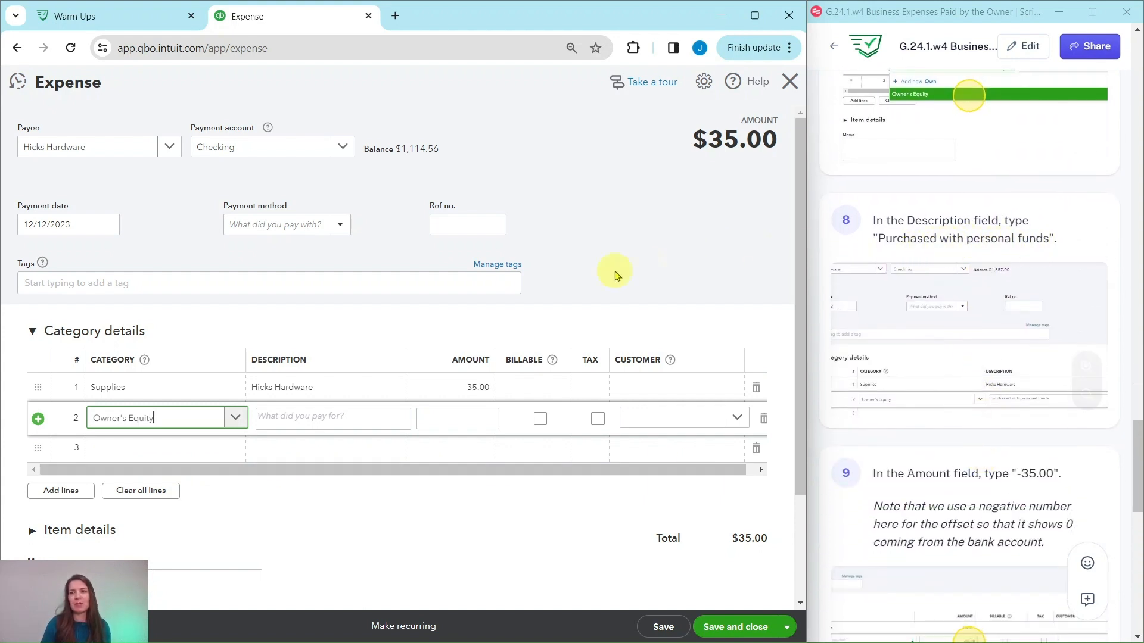
Give the Owner's Equity line the description "Purchased with personal funds" and an amount of -35.00, and save and close the expense.
left_click(336, 417)
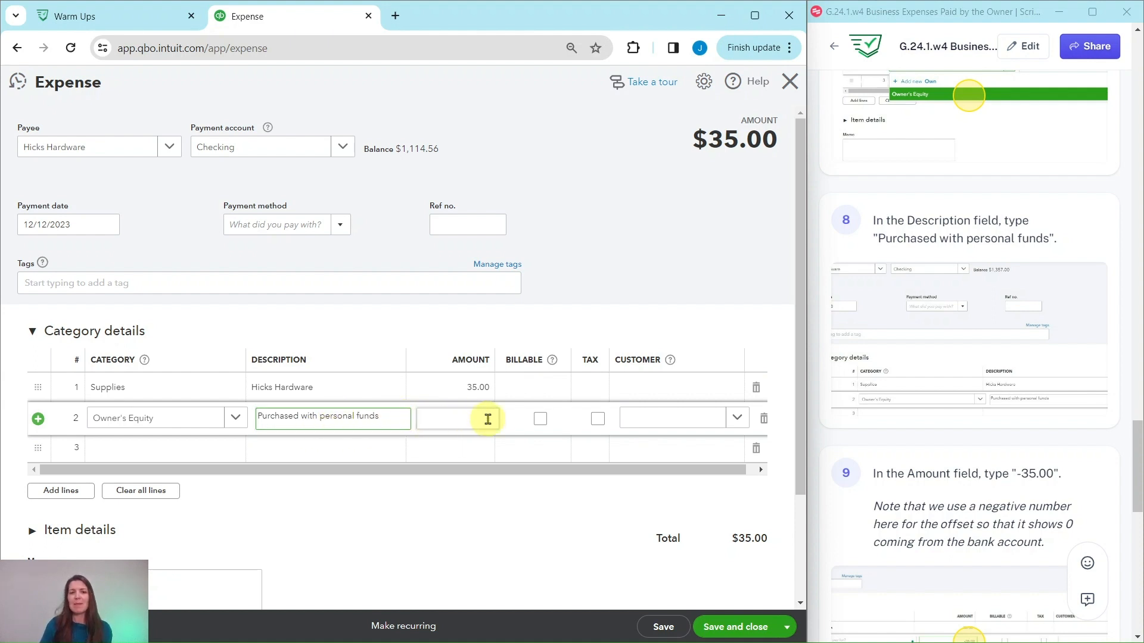
scroll(976, 477, "down", 5)
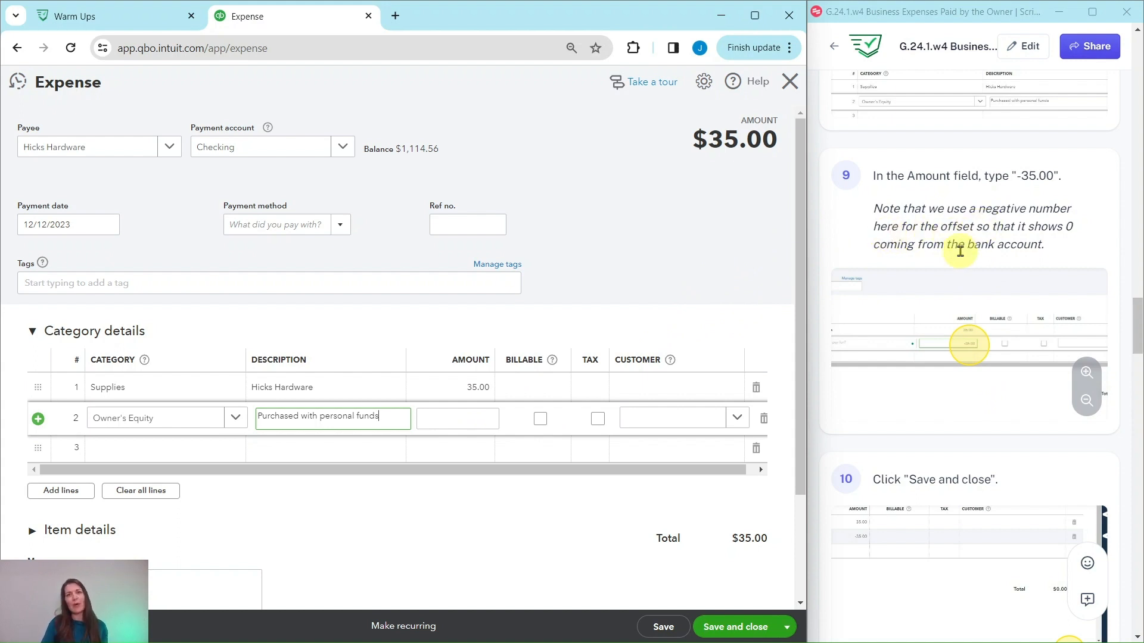
left_click(467, 423)
type("-")
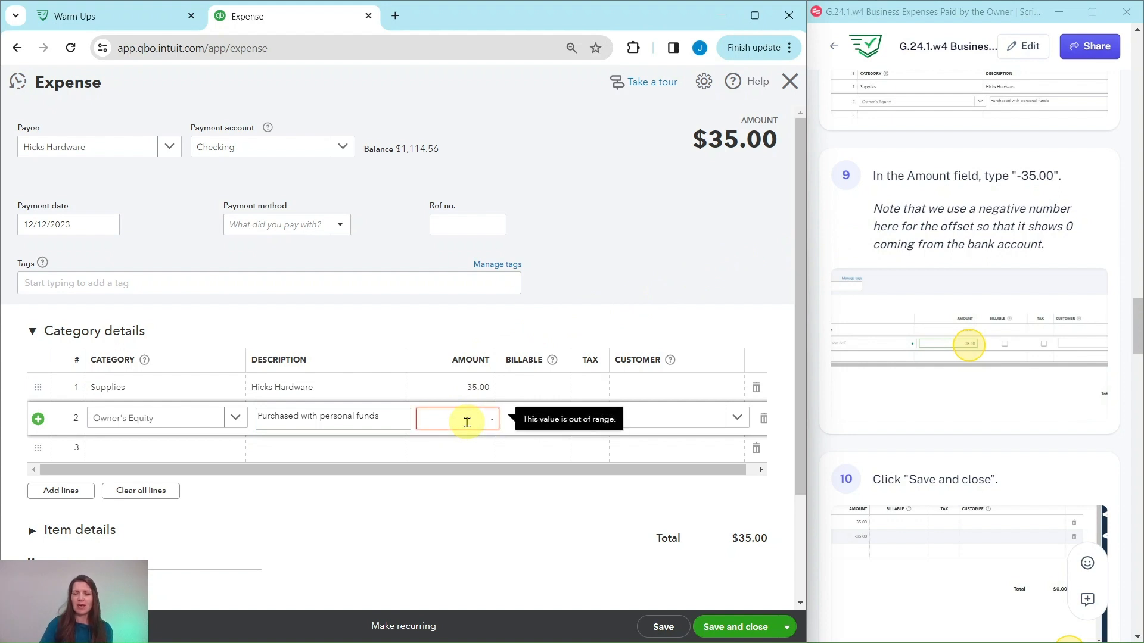
type("35")
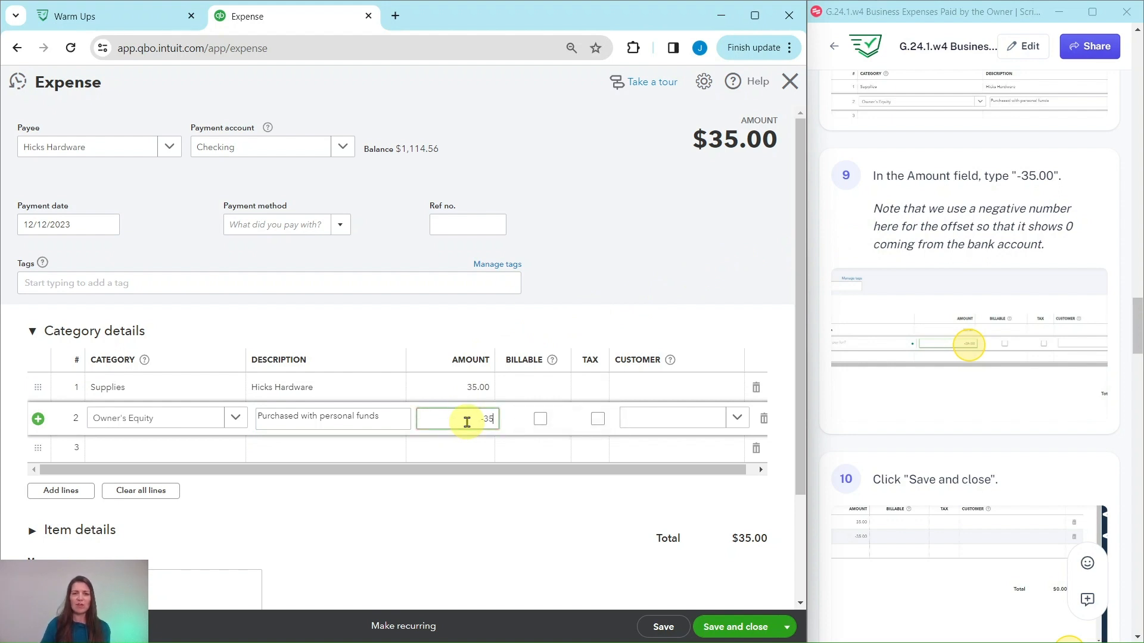
left_click(668, 272)
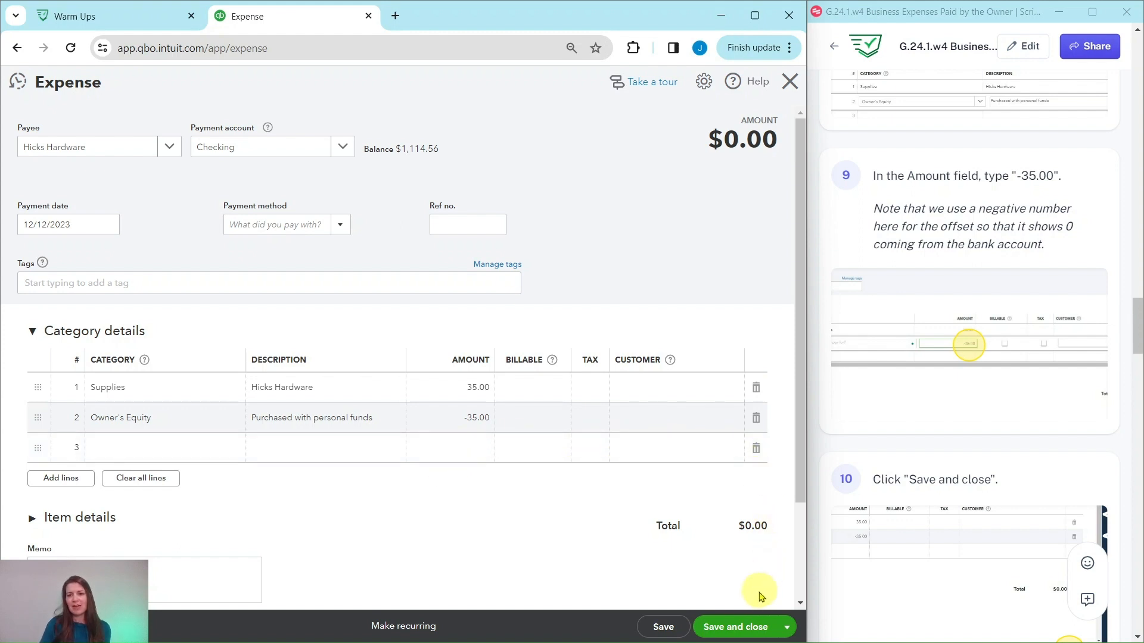
left_click(736, 627)
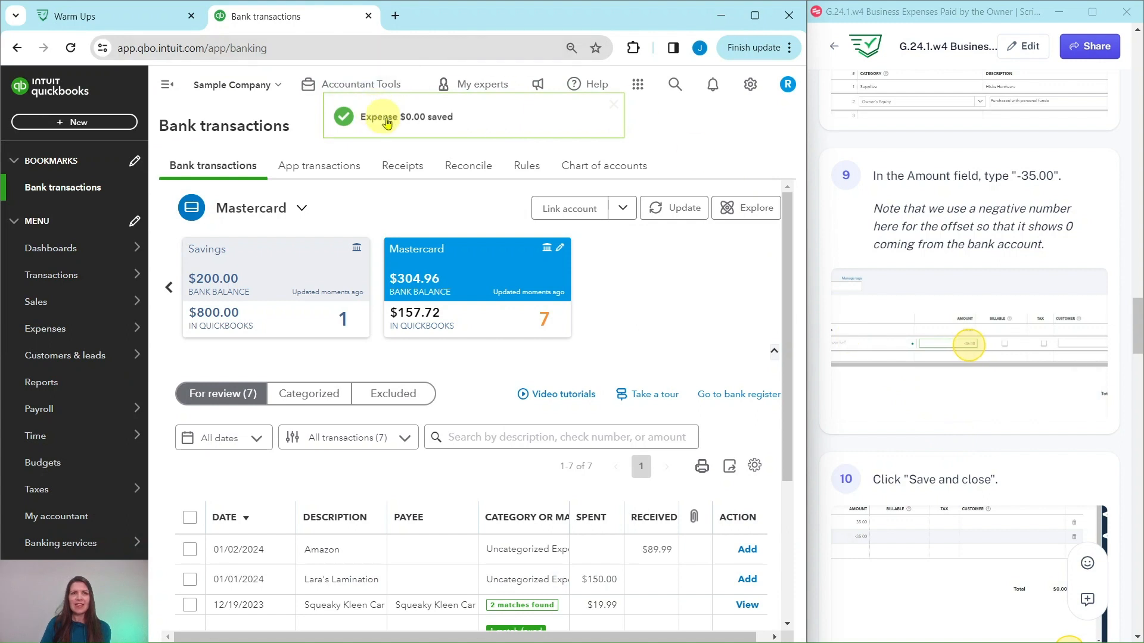
Open the Checking account's register from the chart of accounts and dismiss the Register basics tour.
scroll(913, 306, "down", 6)
scroll(919, 305, "down", 3)
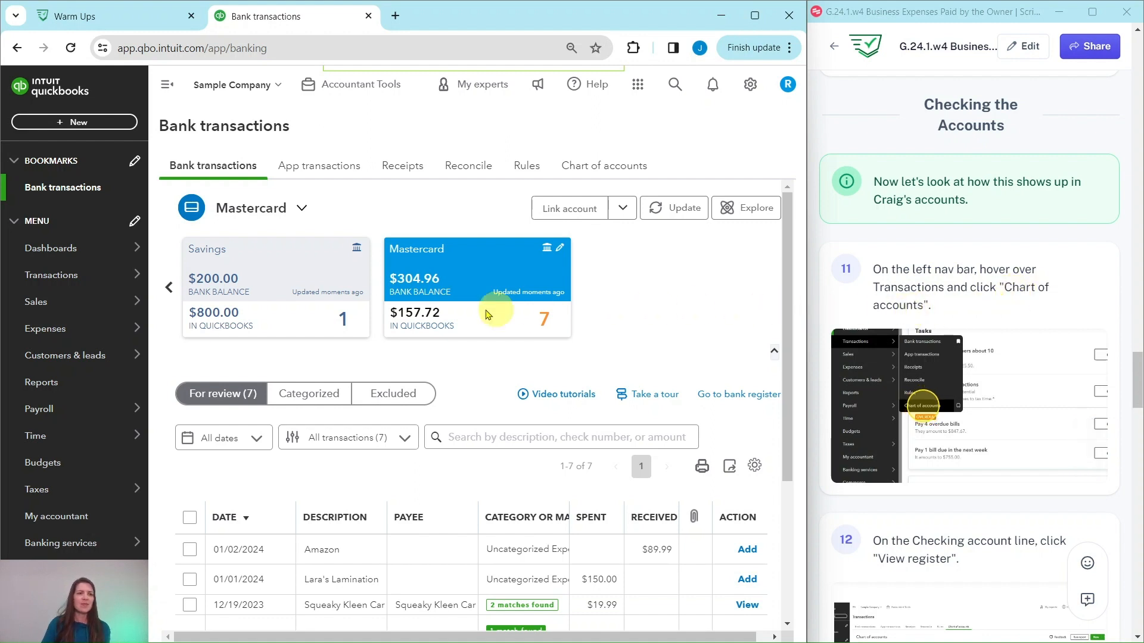
mouse_move(42, 285)
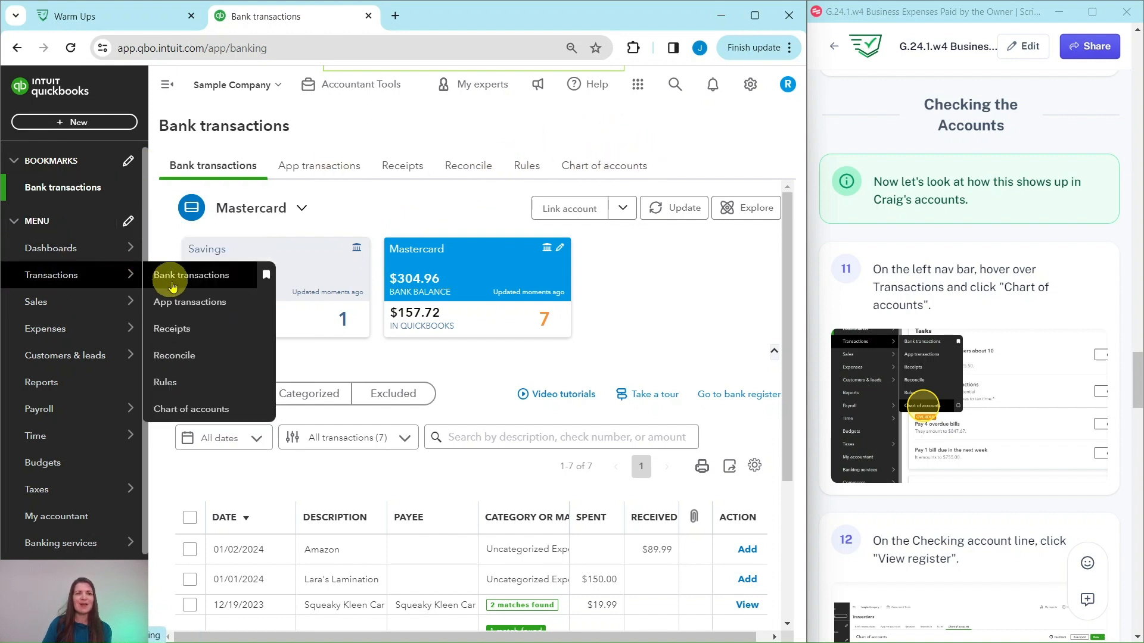
left_click(191, 403)
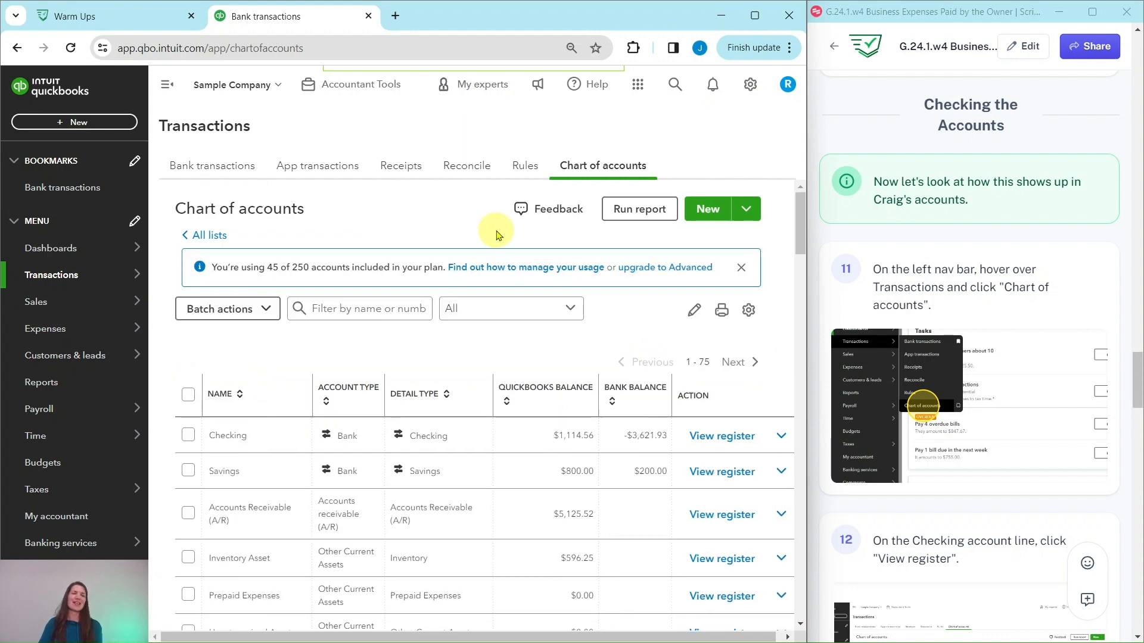
scroll(1073, 382, "down", 6)
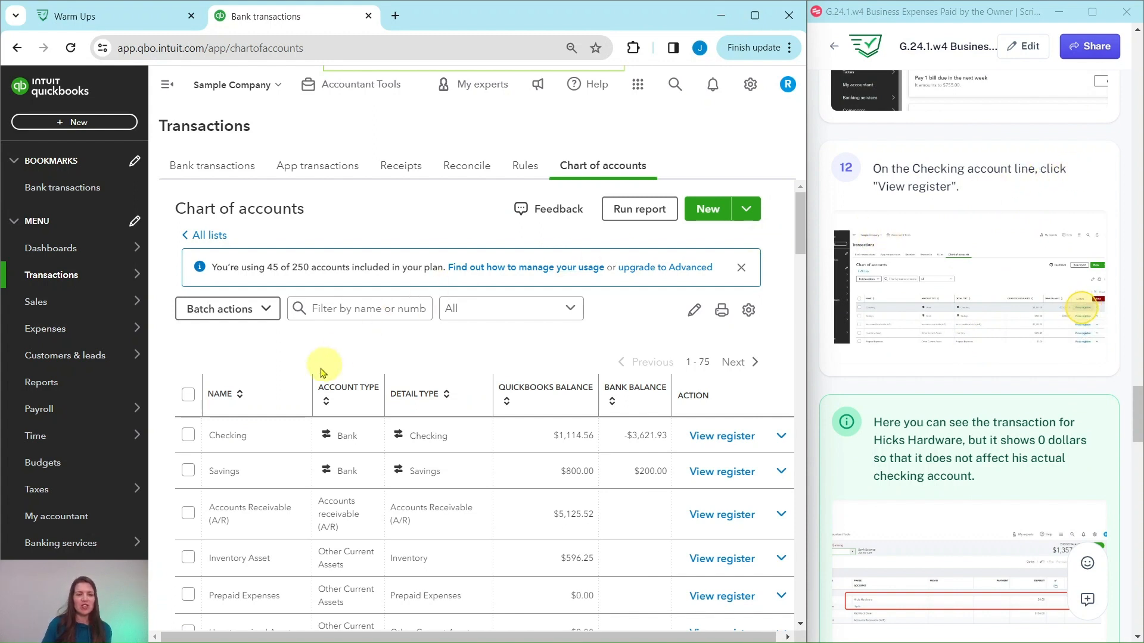
left_click(713, 437)
scroll(927, 390, "down", 2)
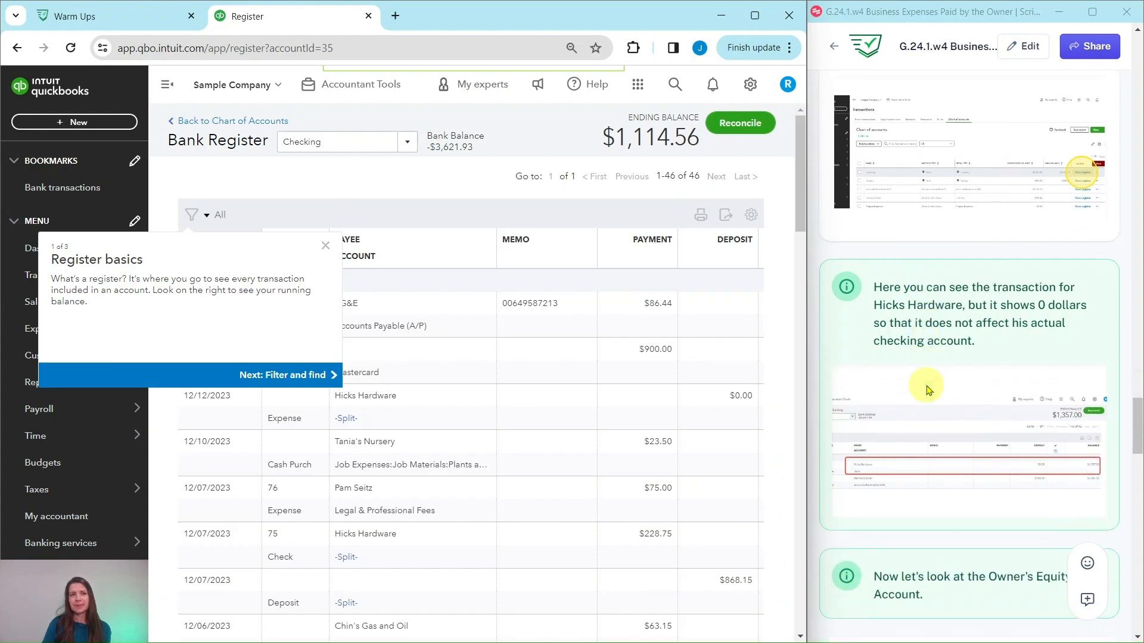
scroll(927, 389, "down", 1)
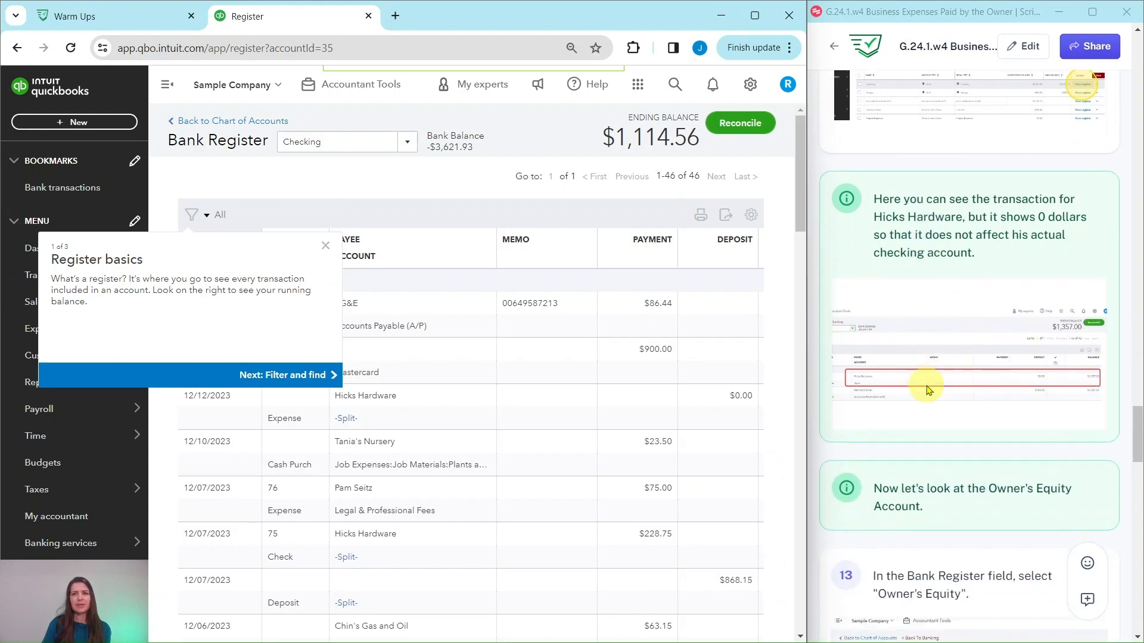
left_click(324, 248)
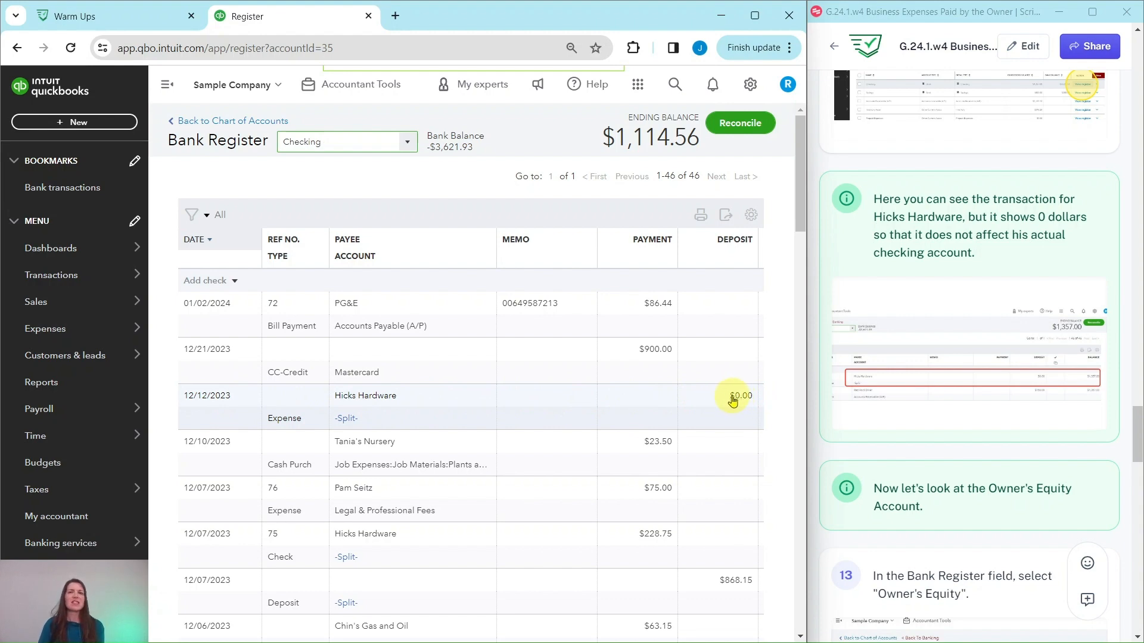
Switch the register from Checking to the Owner's Equity account to view its transactions.
scroll(965, 393, "down", 5)
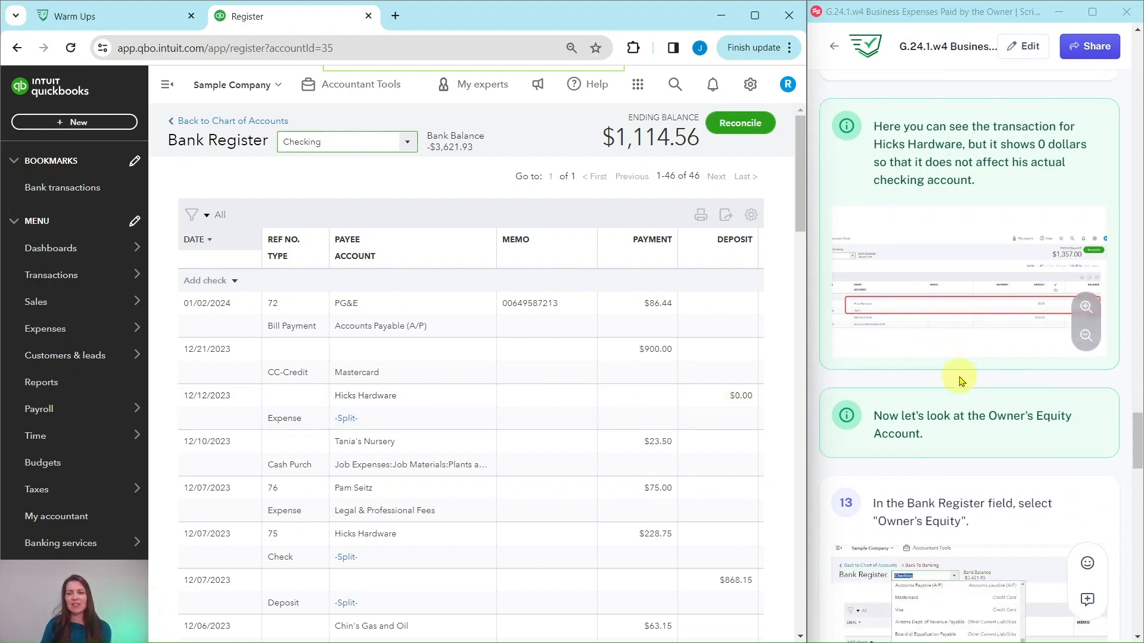
scroll(960, 374, "down", 2)
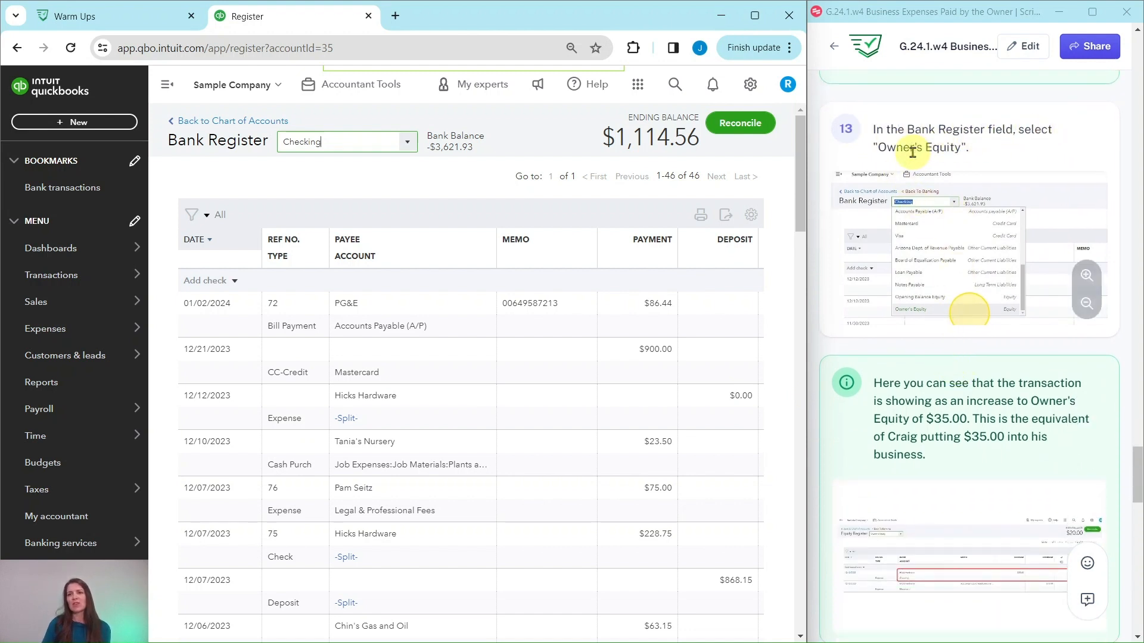
left_click(407, 146)
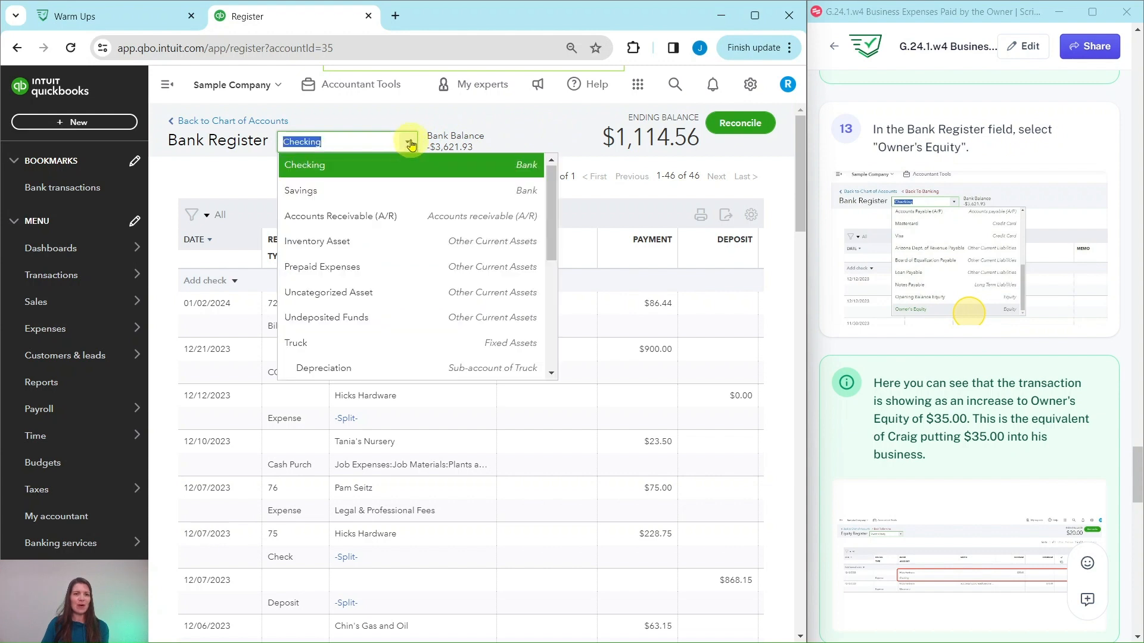
scroll(365, 192, "down", 3)
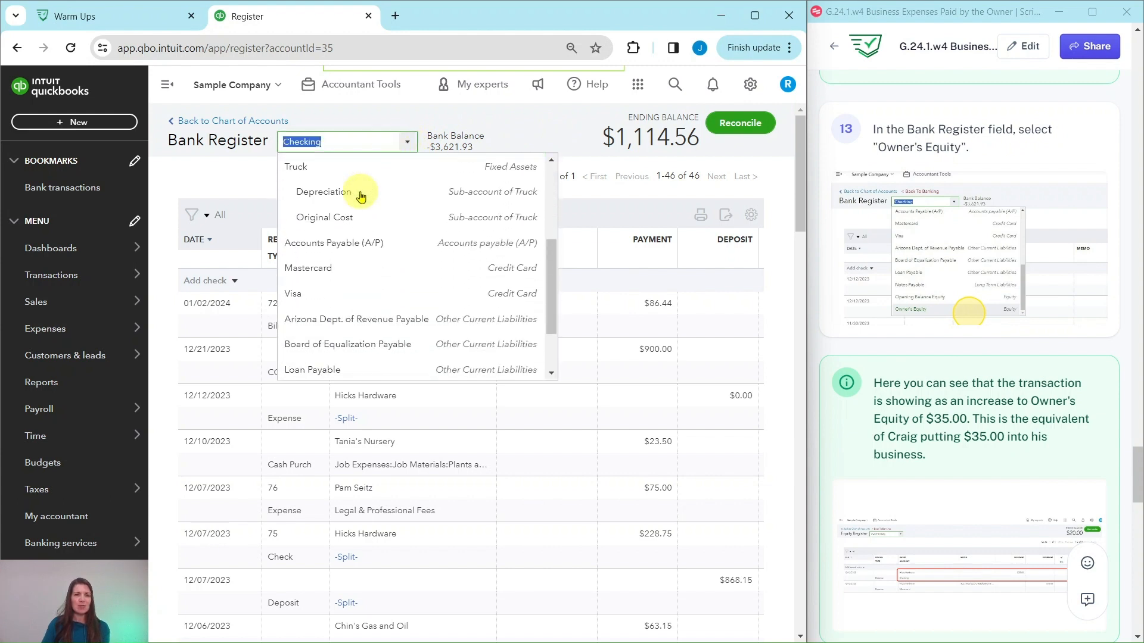
scroll(364, 193, "down", 3)
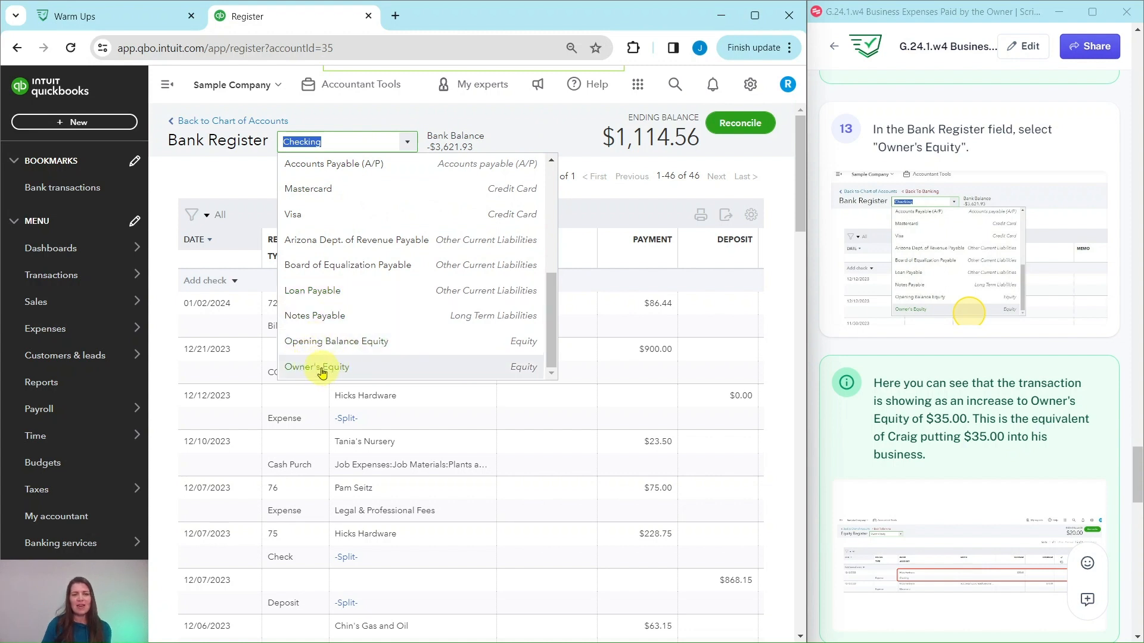
left_click(321, 368)
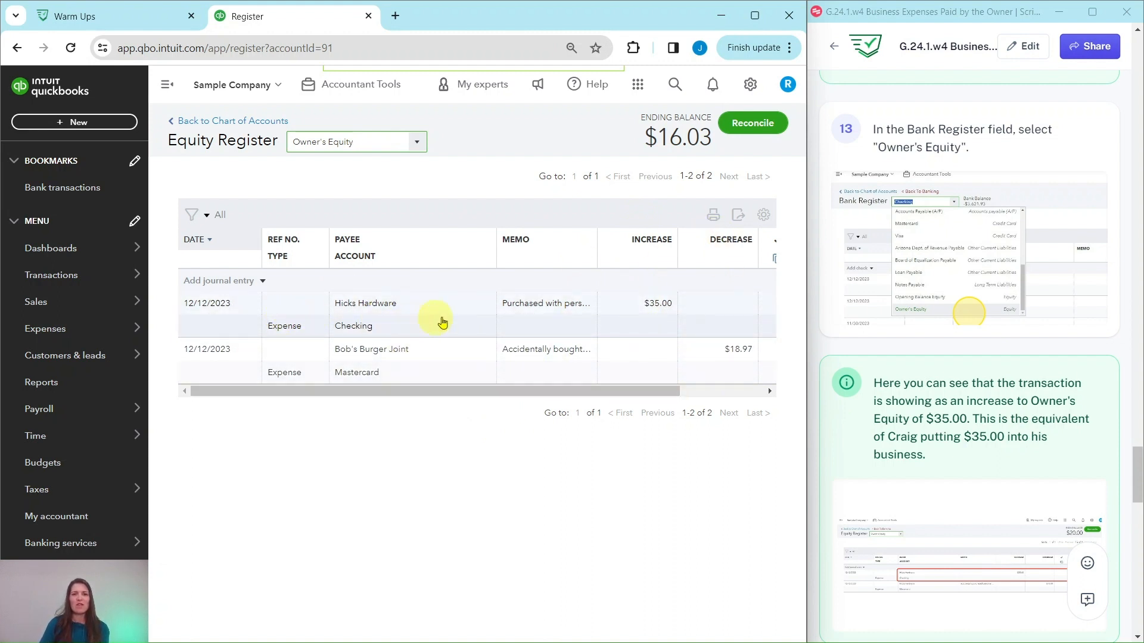
Open the Profit and Loss report from the favorite reports.
scroll(953, 390, "down", 10)
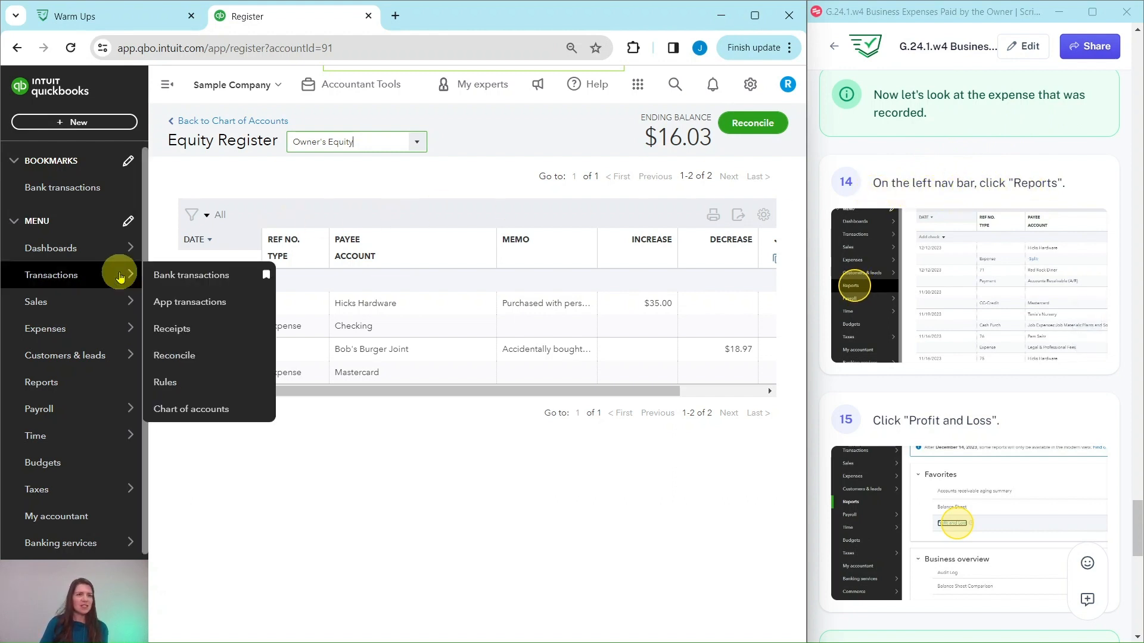
left_click(42, 388)
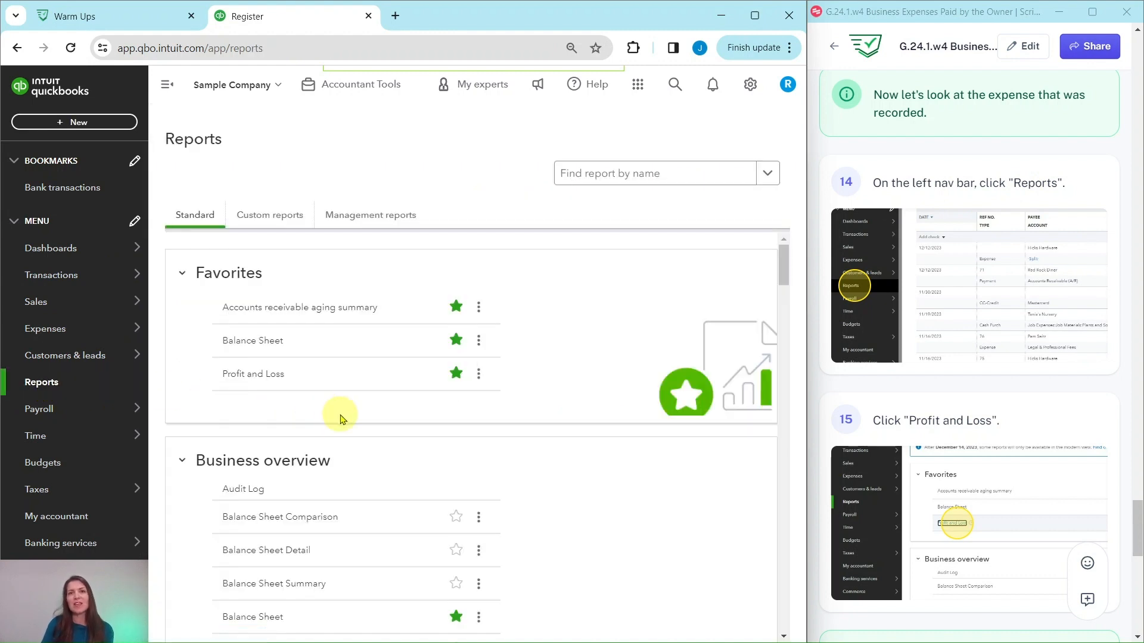
left_click(249, 375)
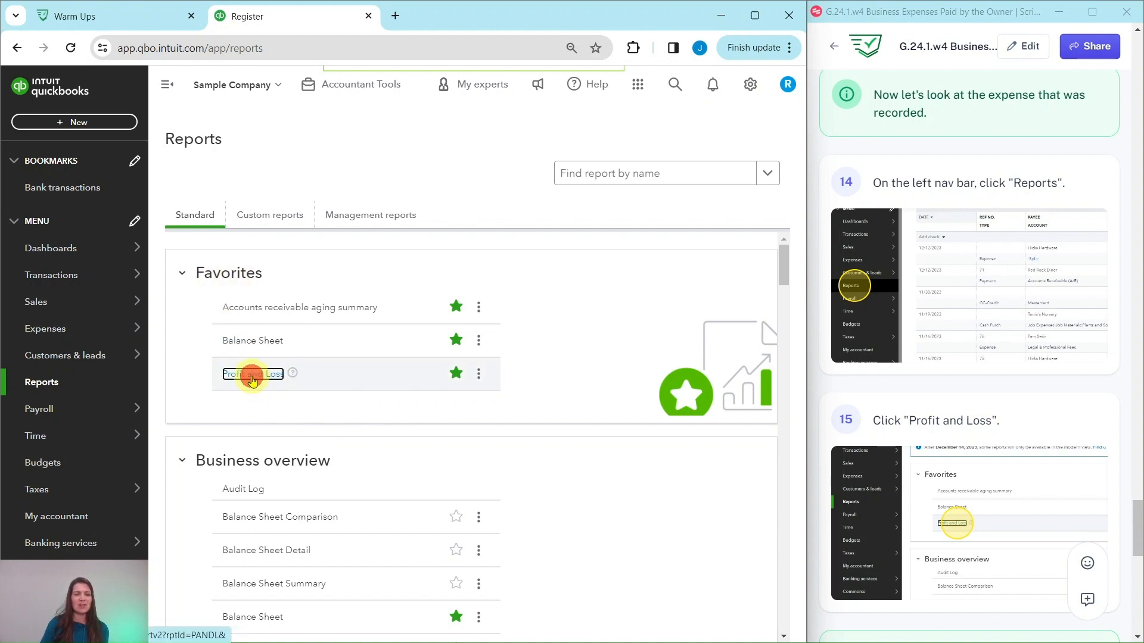
Set the report period of the Profit and Loss report to All Dates and run the report.
scroll(1033, 390, "down", 6)
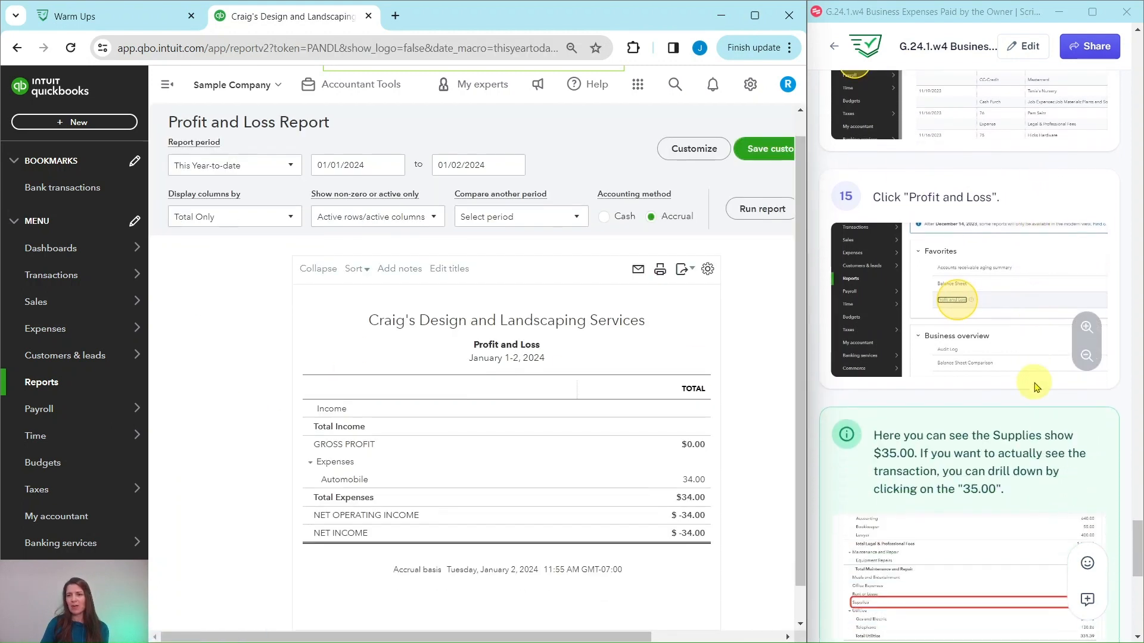
scroll(1035, 388, "down", 1)
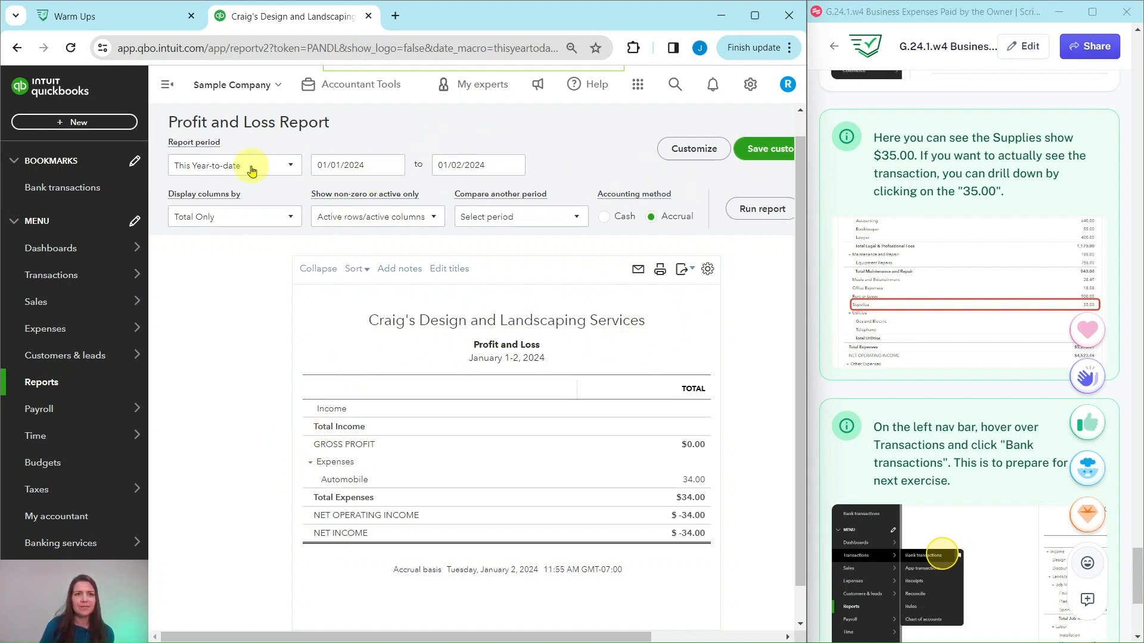
left_click(290, 166)
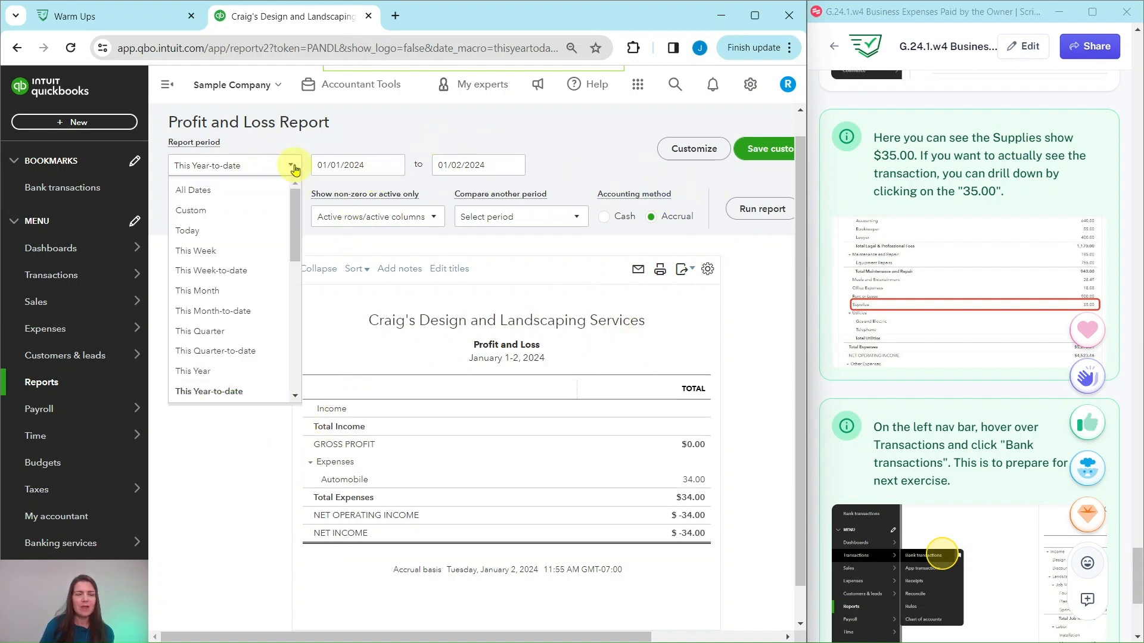
left_click(191, 195)
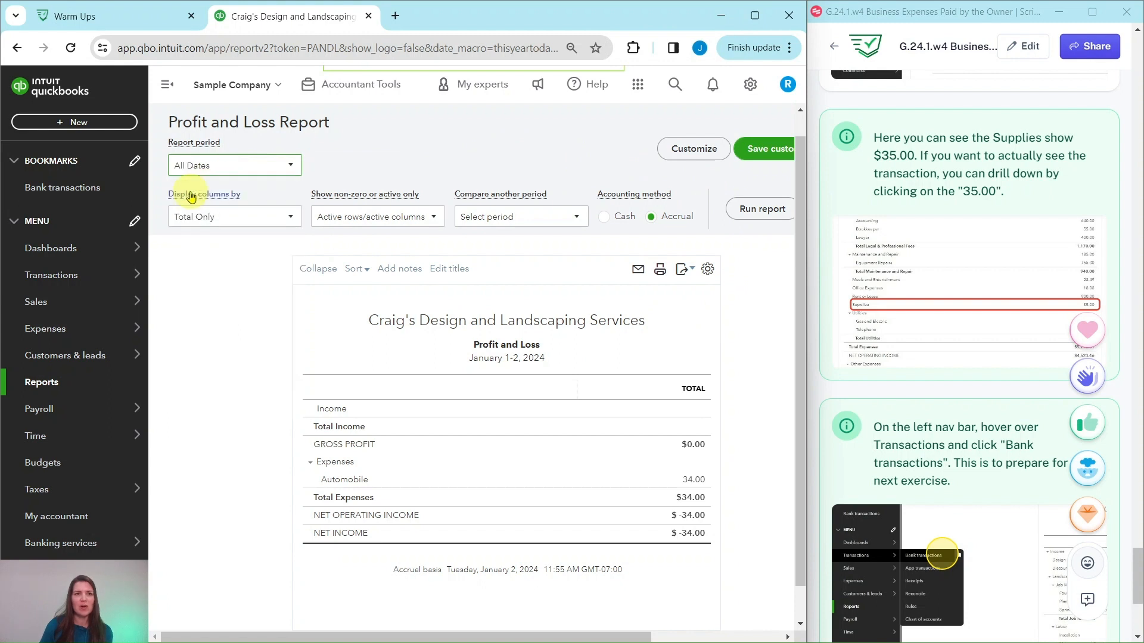
left_click(766, 210)
Examine the Supplies amount under Expenses in the Profit and Loss report.
scroll(772, 223, "down", 2)
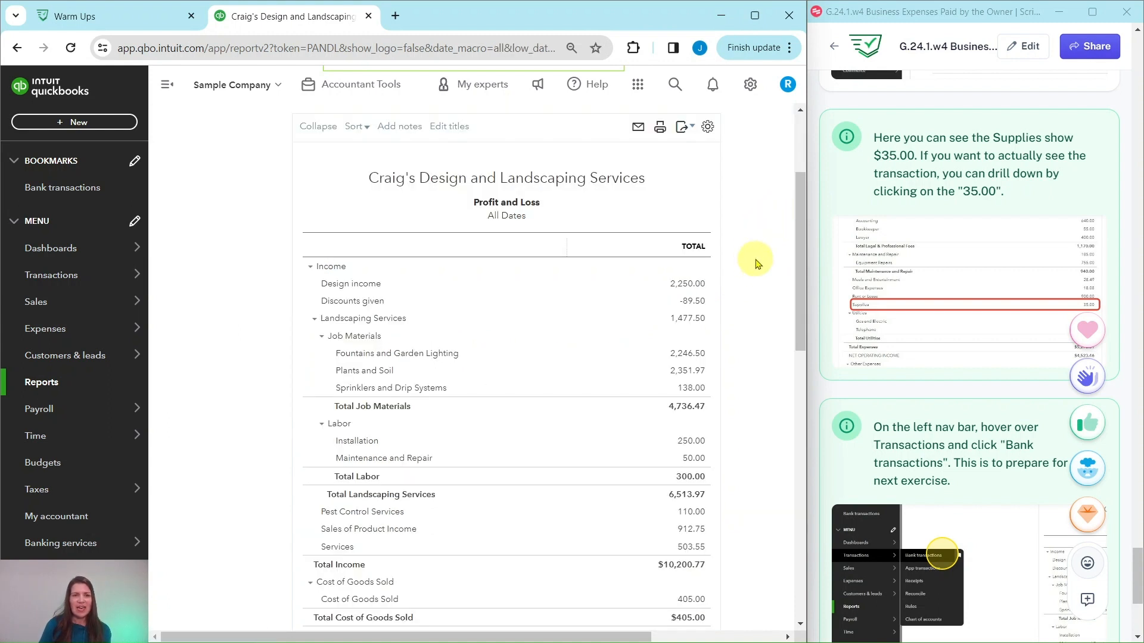
scroll(755, 264, "down", 1)
scroll(758, 263, "down", 4)
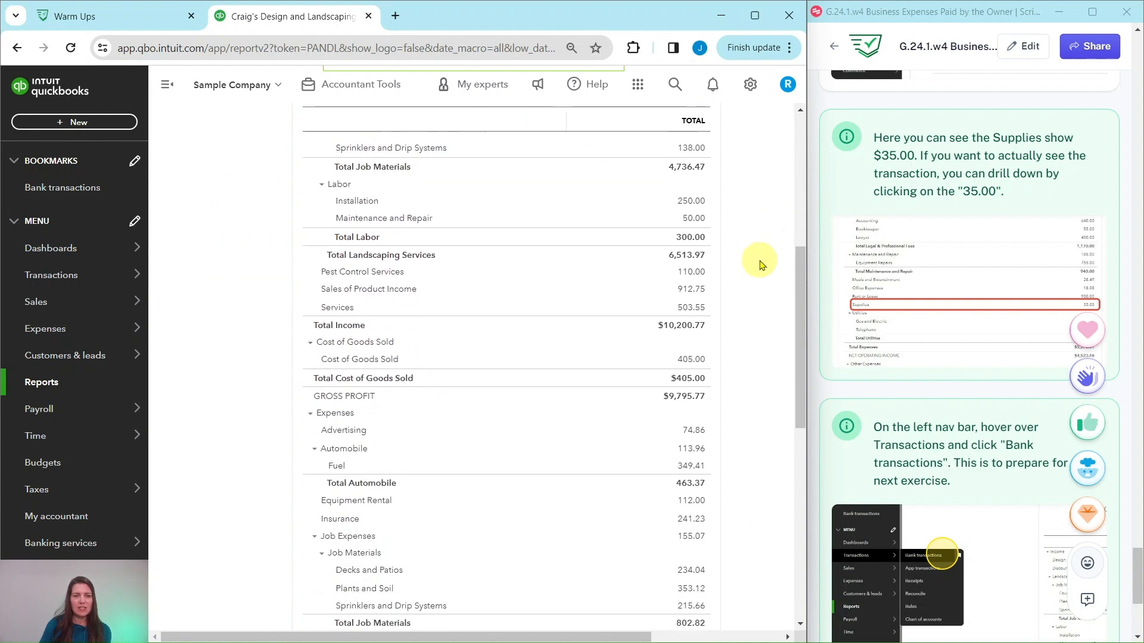
scroll(768, 266, "down", 1)
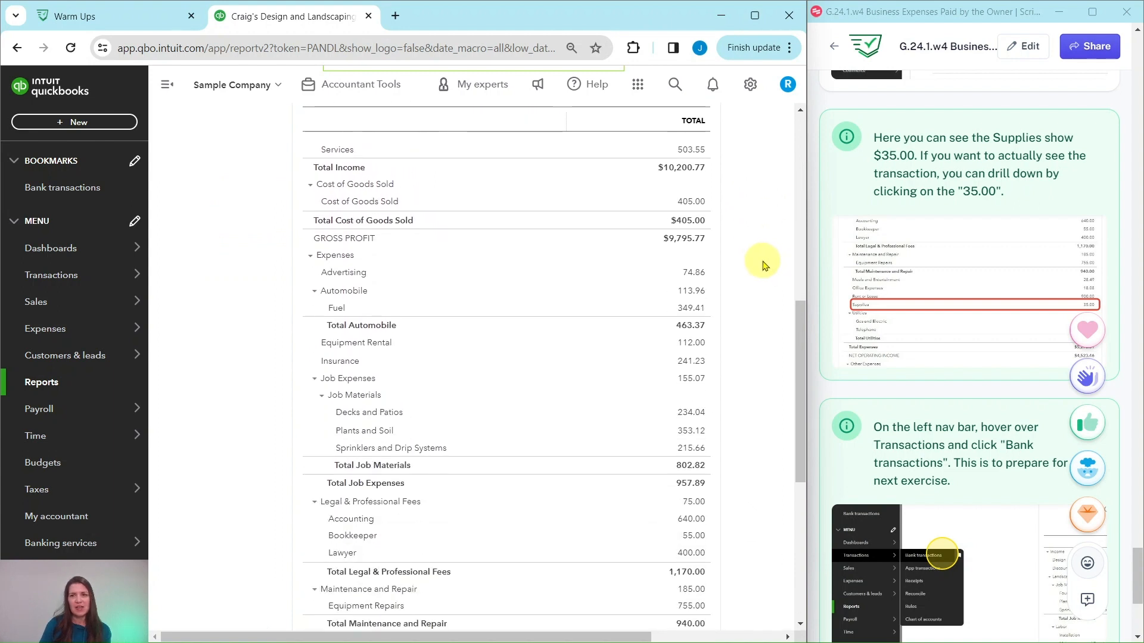
scroll(756, 293, "down", 6)
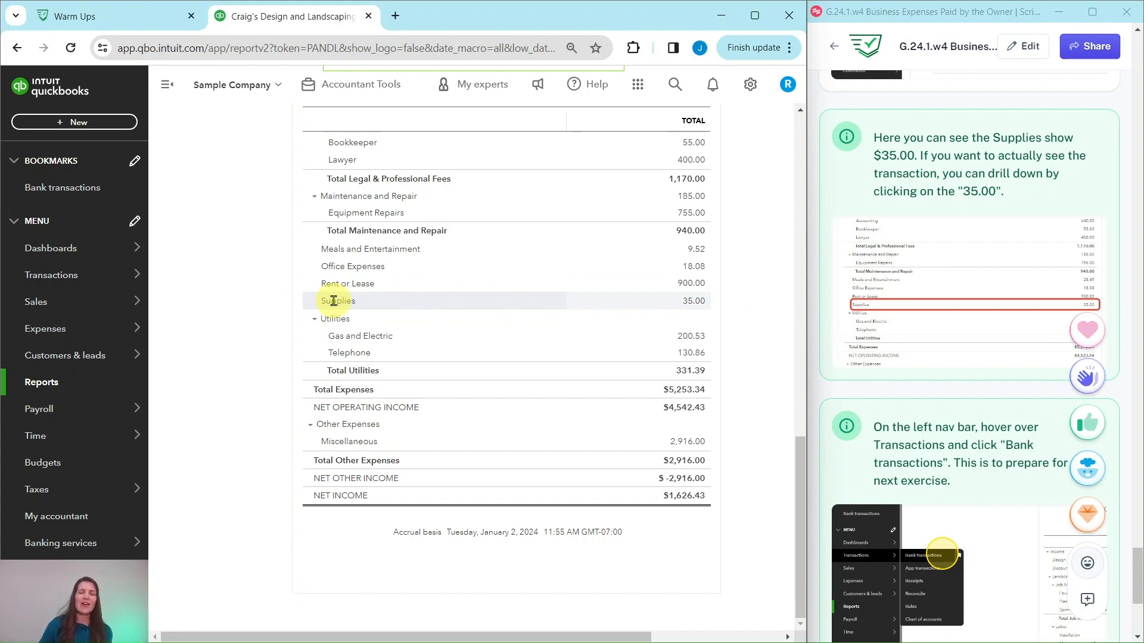
scroll(260, 232, "up", 10)
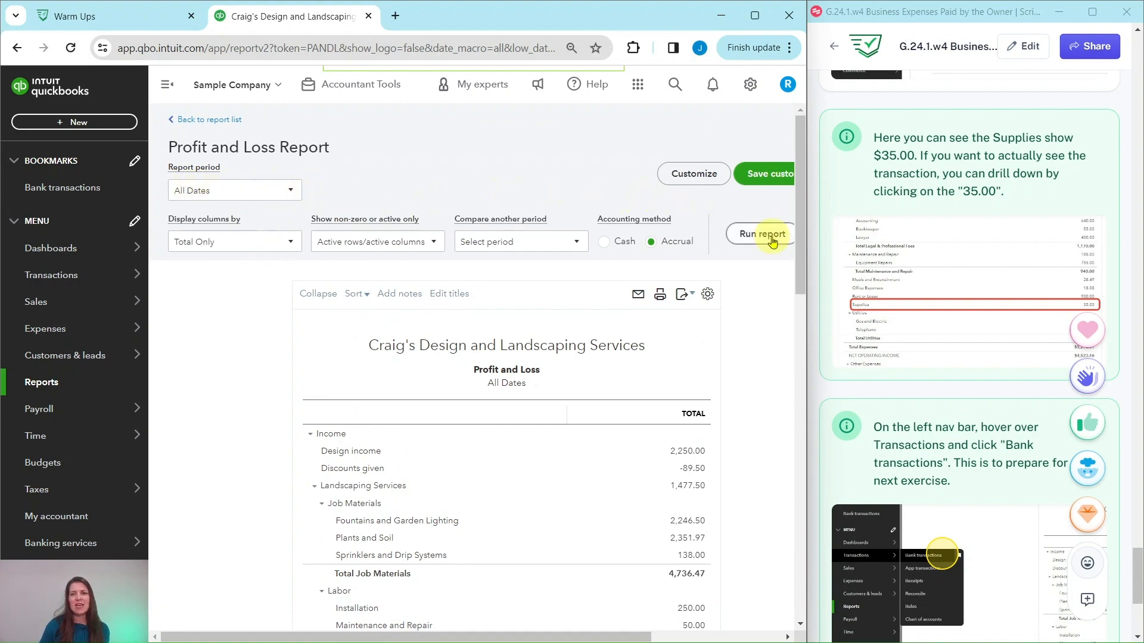
scroll(741, 331, "down", 10)
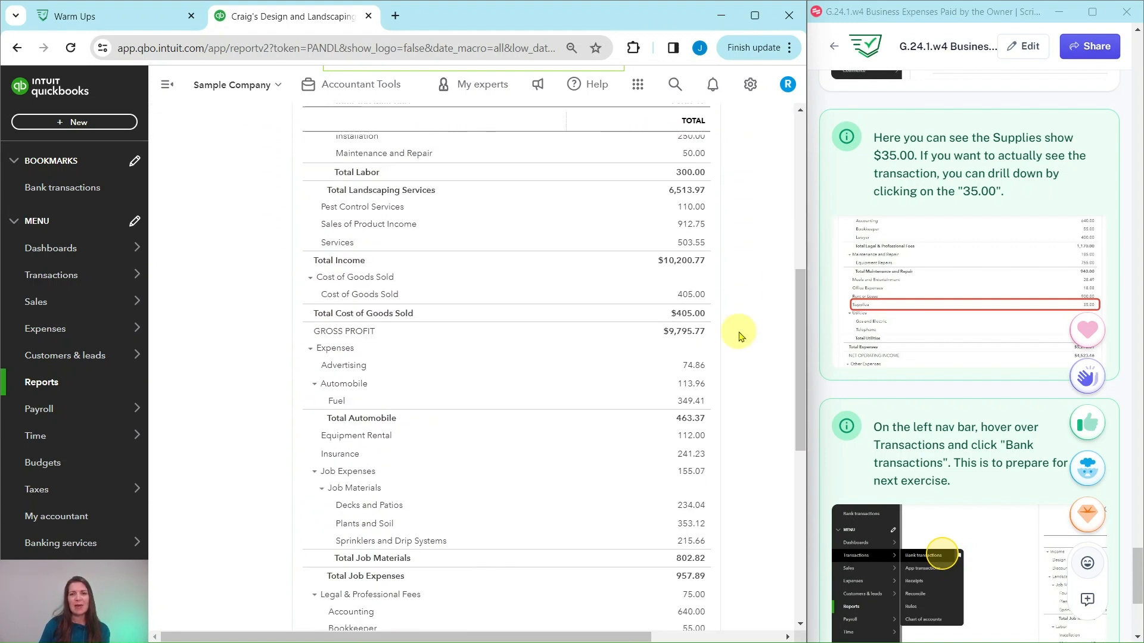
scroll(739, 336, "down", 4)
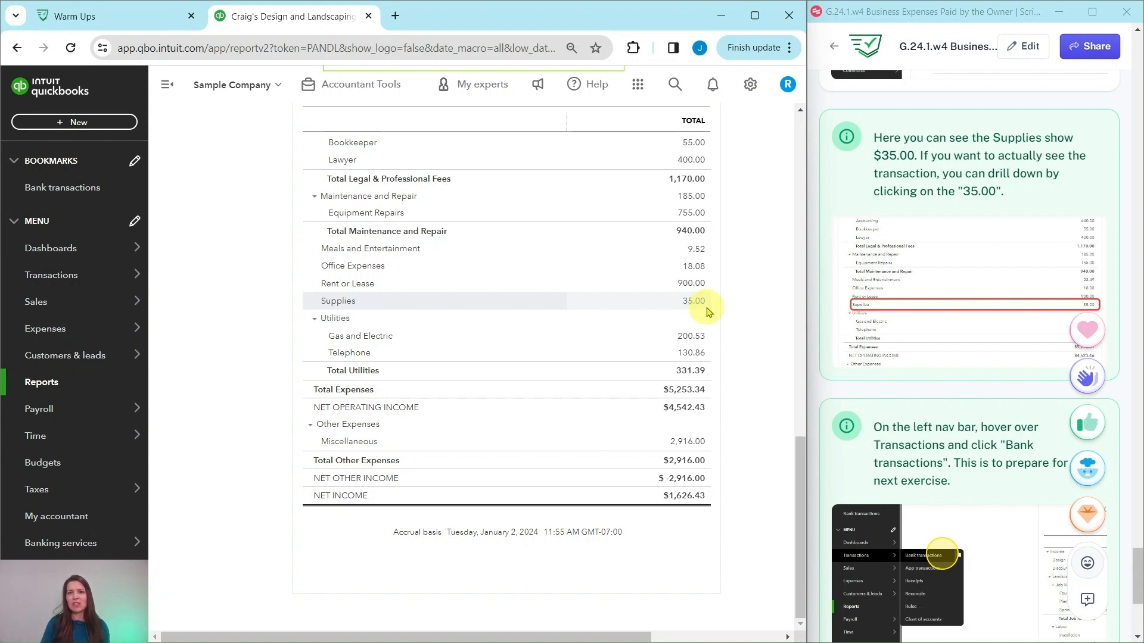
Return to the Bank transactions page in preparation for the next exercise.
scroll(953, 315, "down", 5)
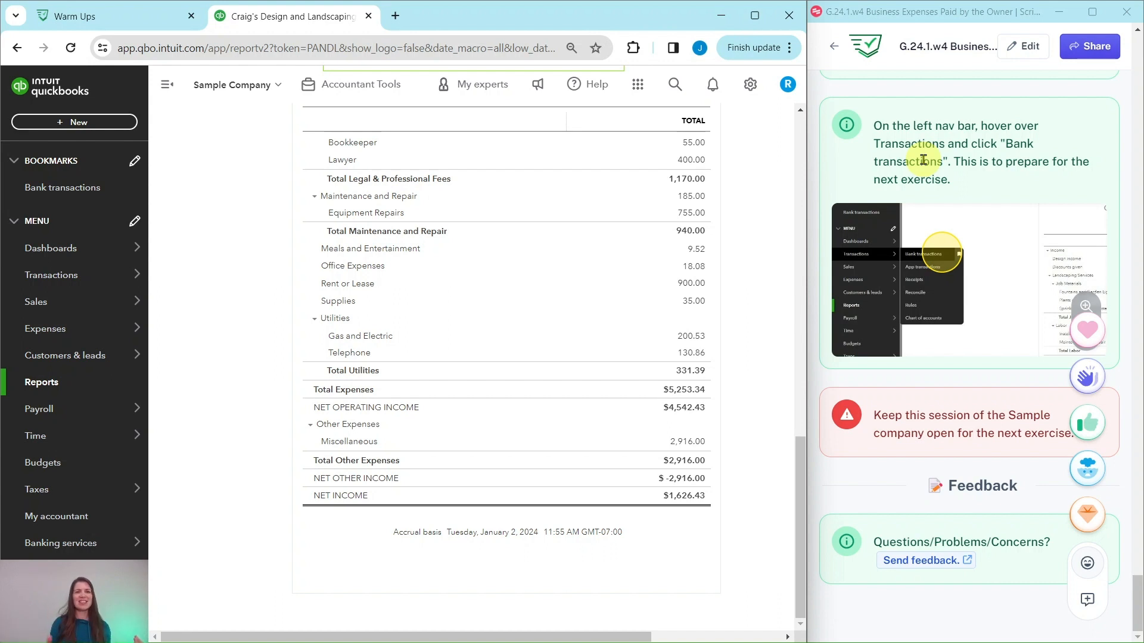
mouse_move(48, 275)
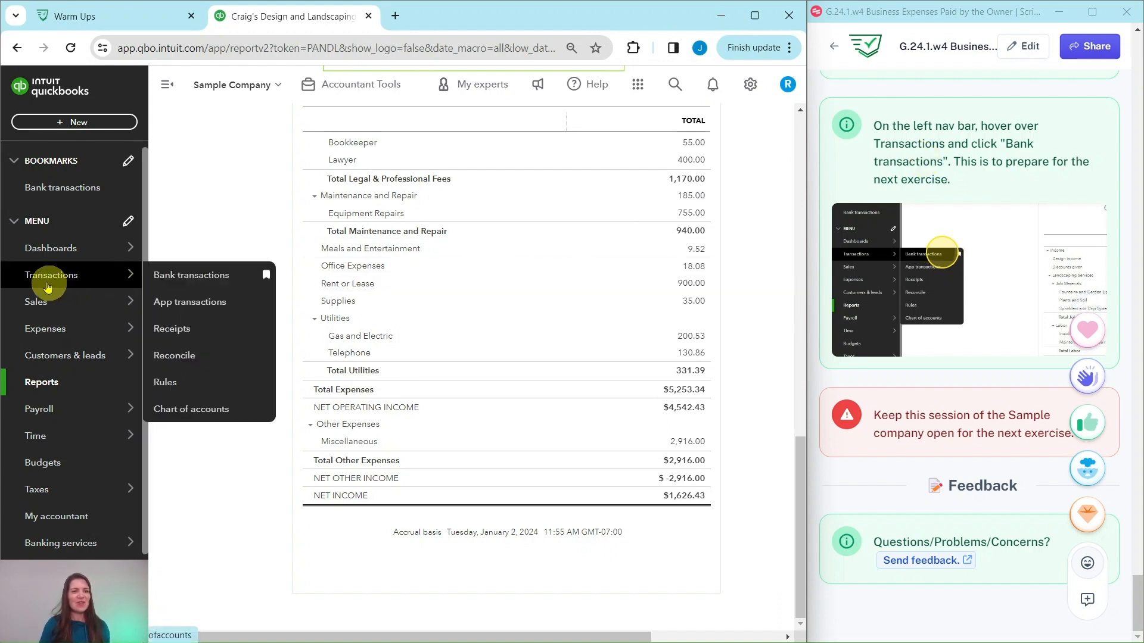
left_click(191, 280)
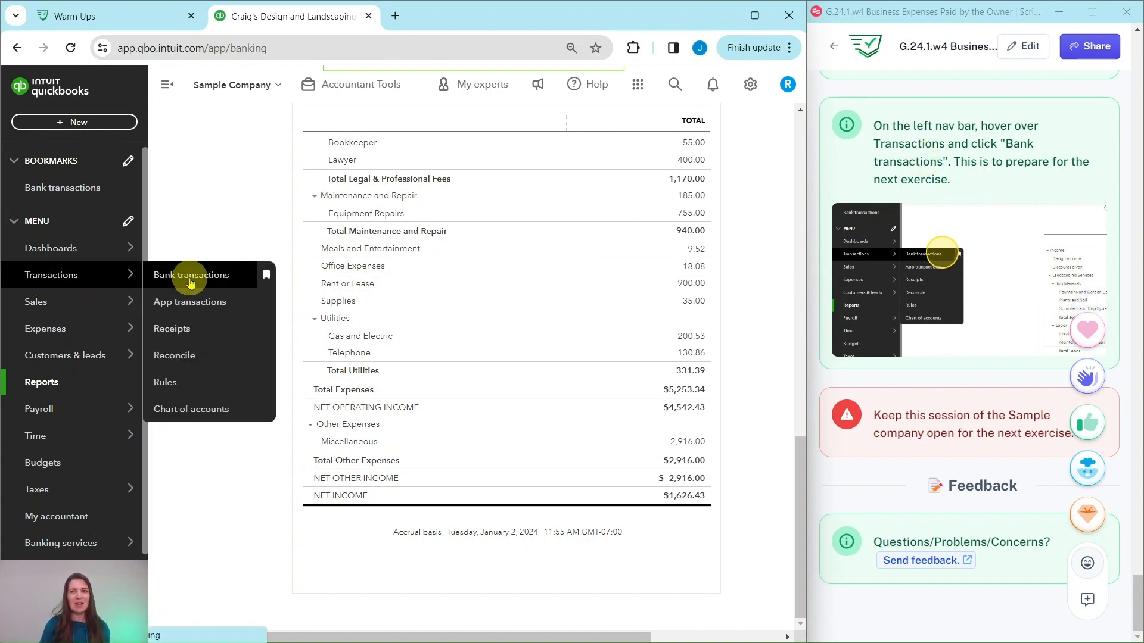